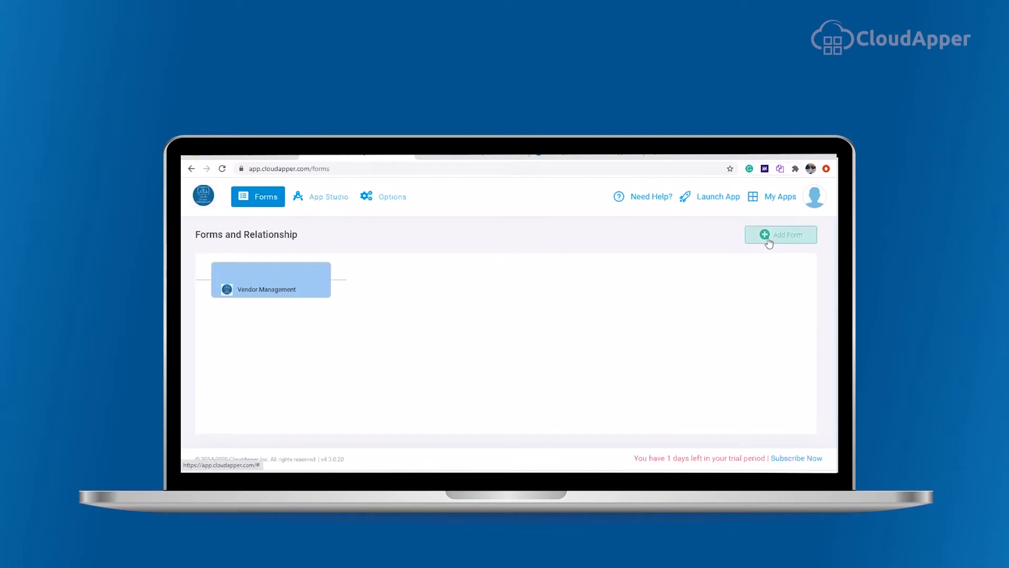
Step: Create a new form named Vendors
click(769, 240)
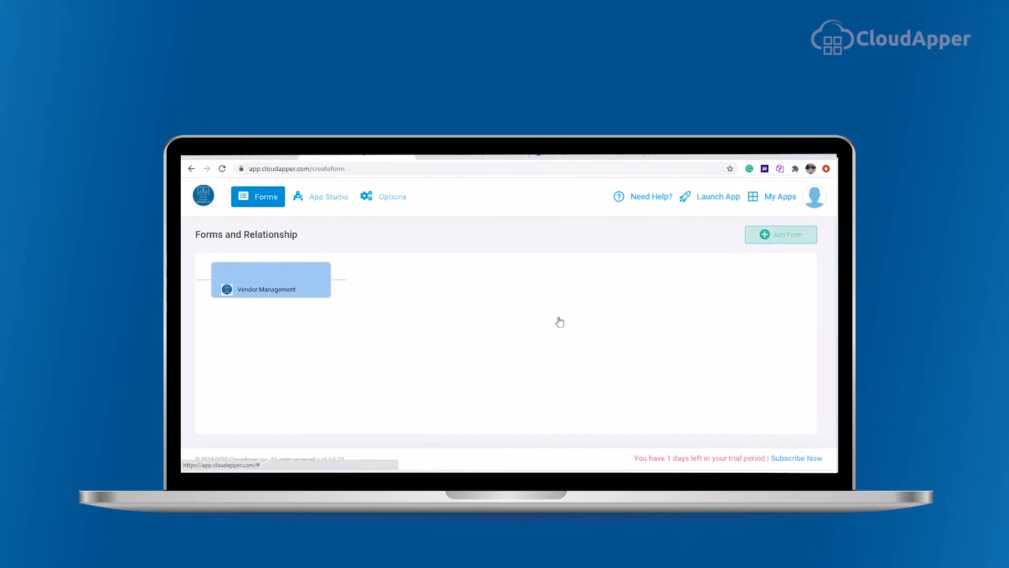
text(Vendors)
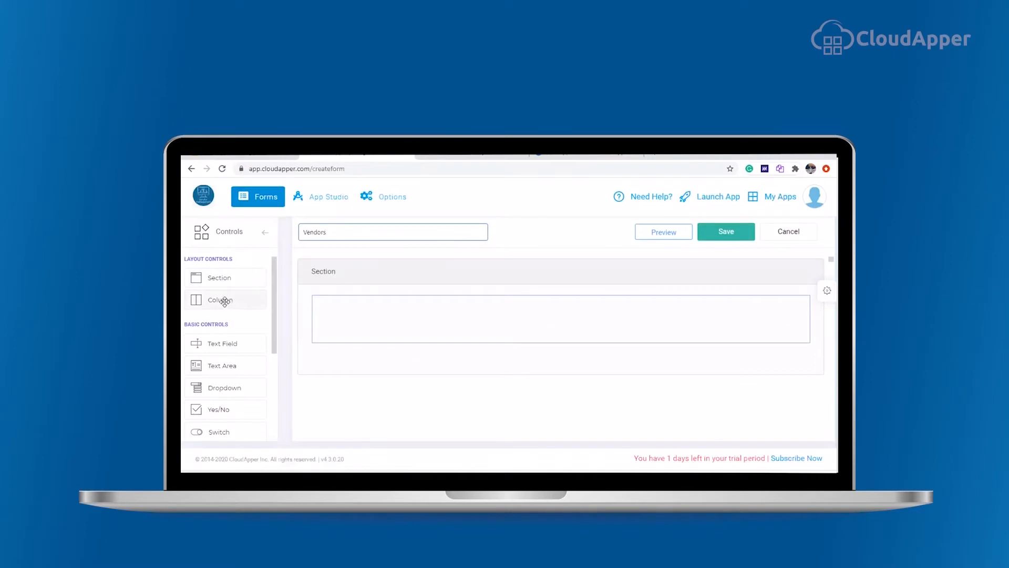
Step: Split the form's section into three columns and title the section Vendors Information
drag(219, 300, 355, 321)
drag(220, 301, 354, 368)
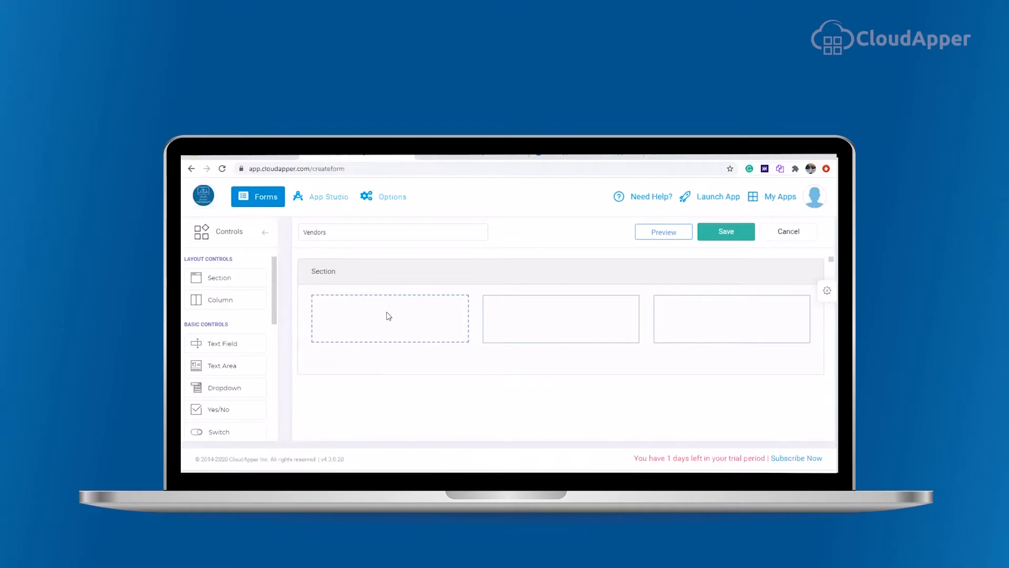
click(333, 270)
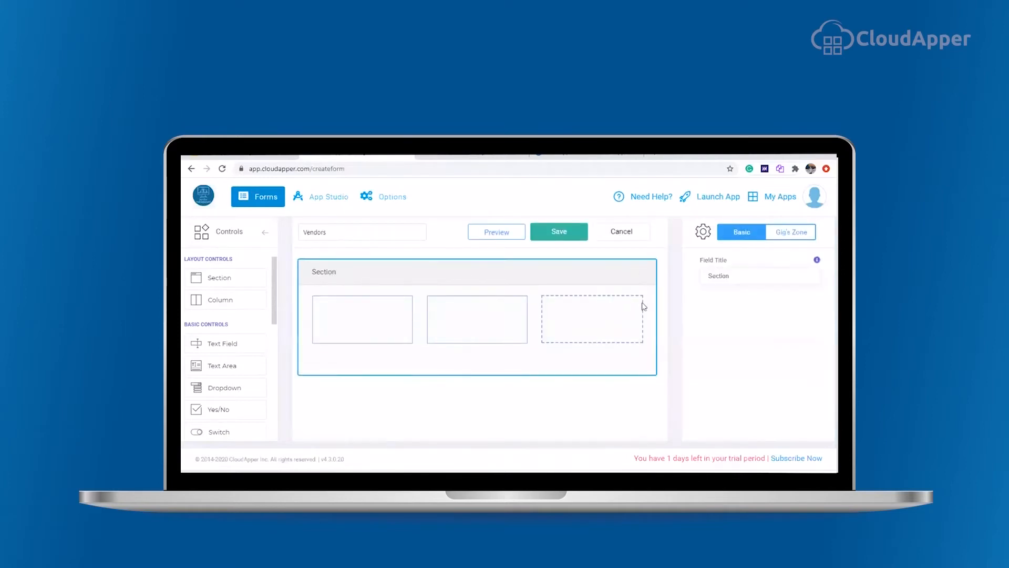
text(Vendors Information)
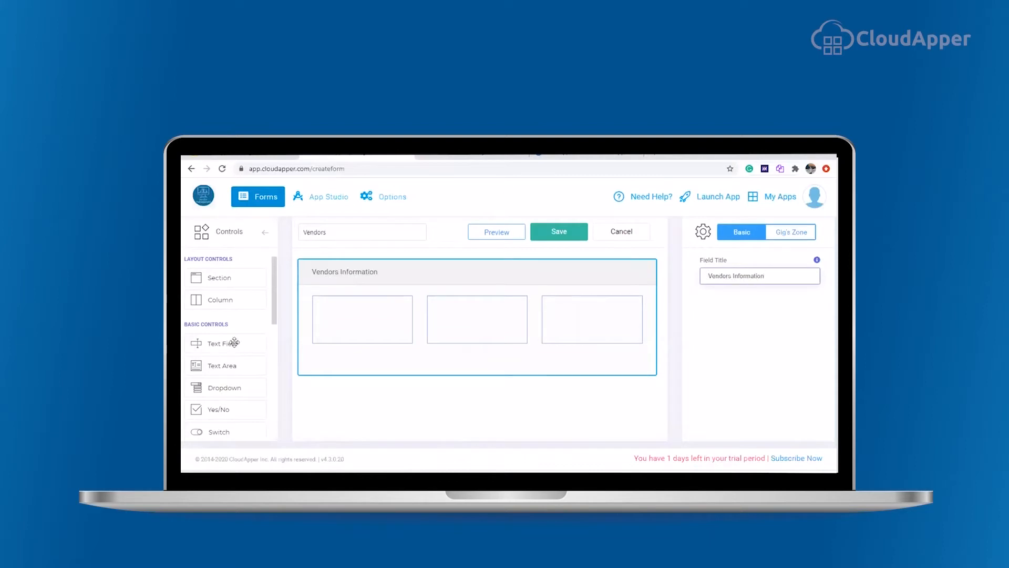
Step: Add a text field titled First Name to the first column
drag(227, 344, 362, 314)
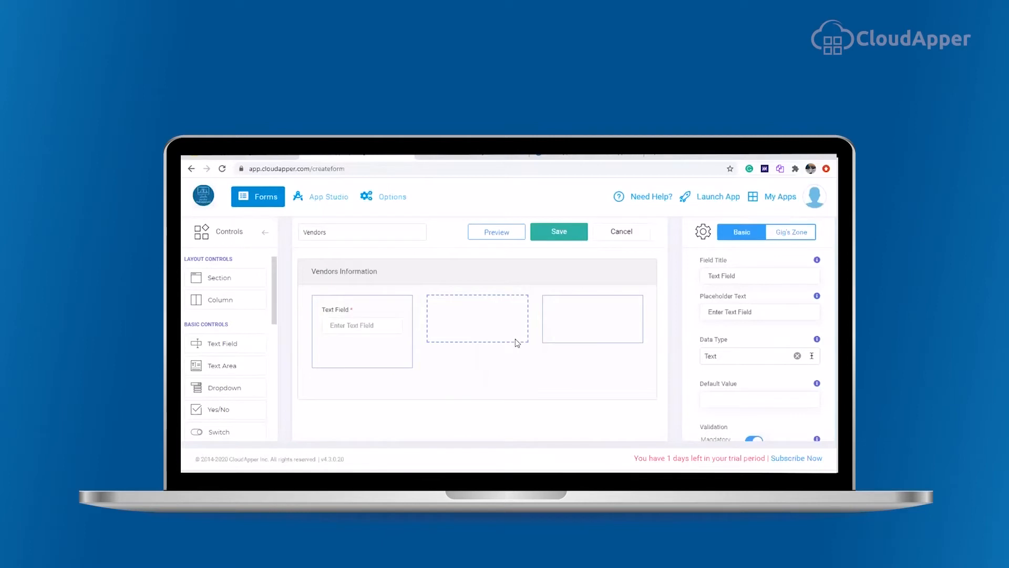
click(354, 309)
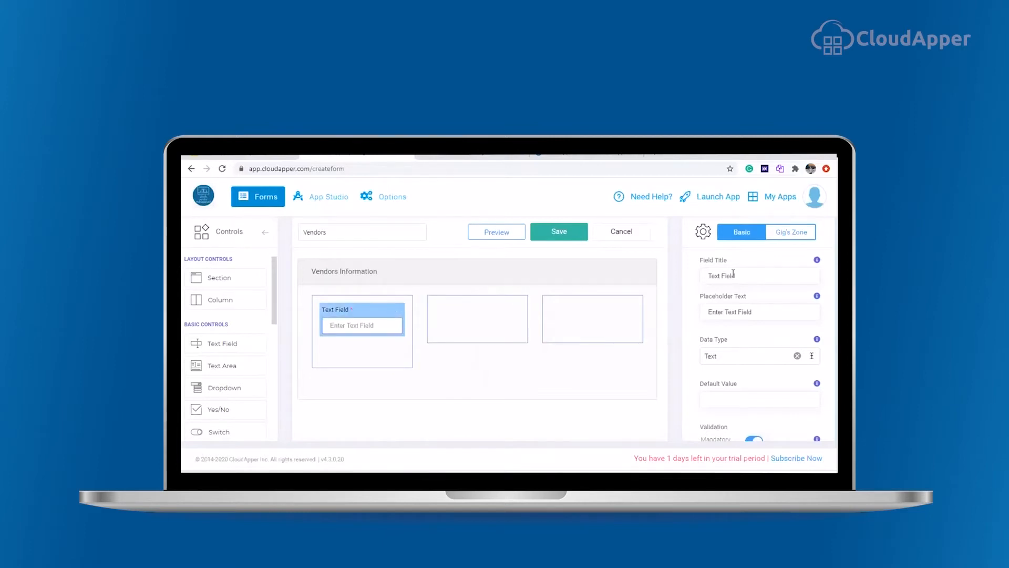
drag(738, 277, 639, 274)
text(First Name)
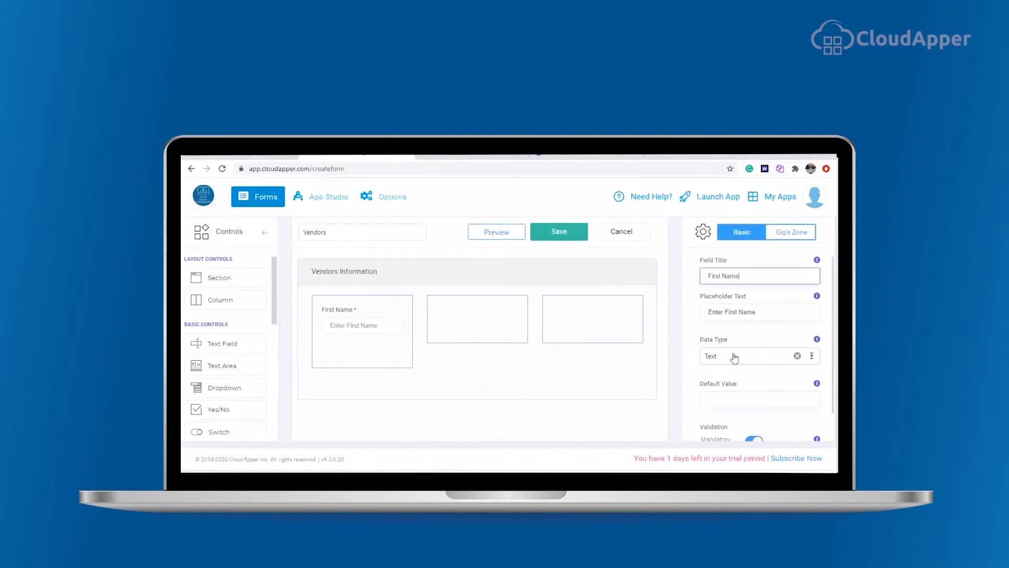
click(727, 356)
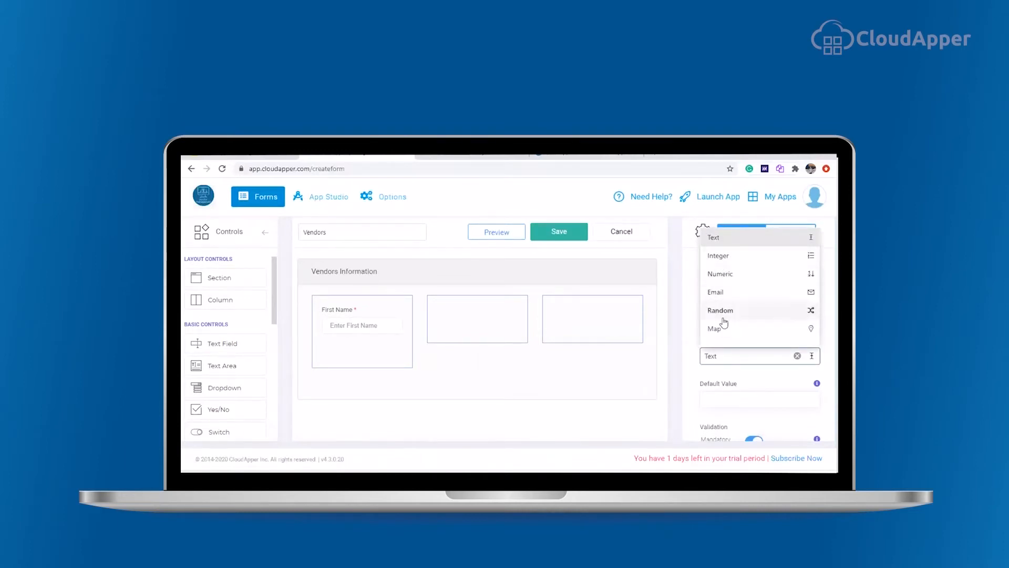
click(723, 360)
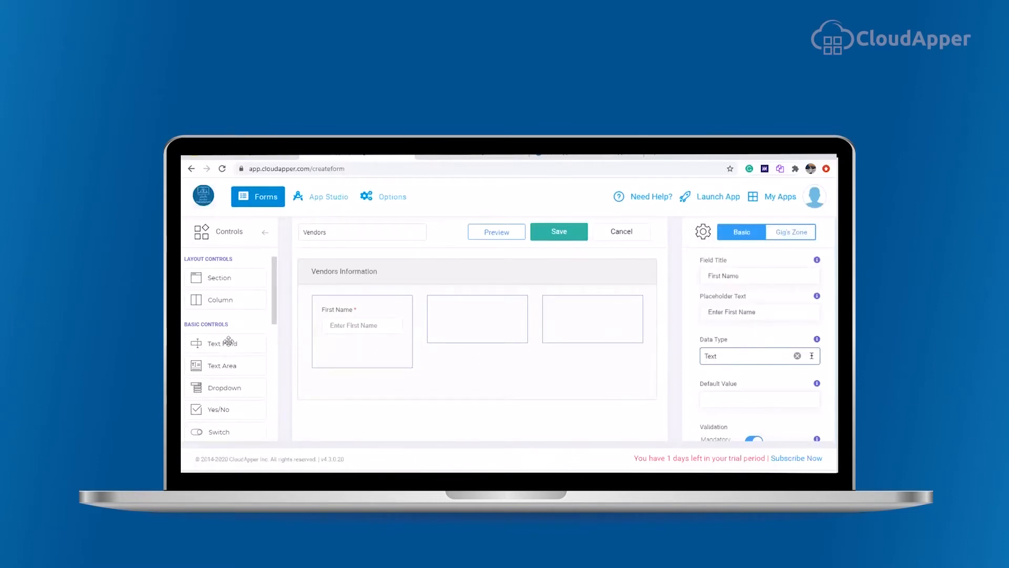
Step: Add a text field titled Email below First Name and set its data type to Email
drag(217, 344, 347, 347)
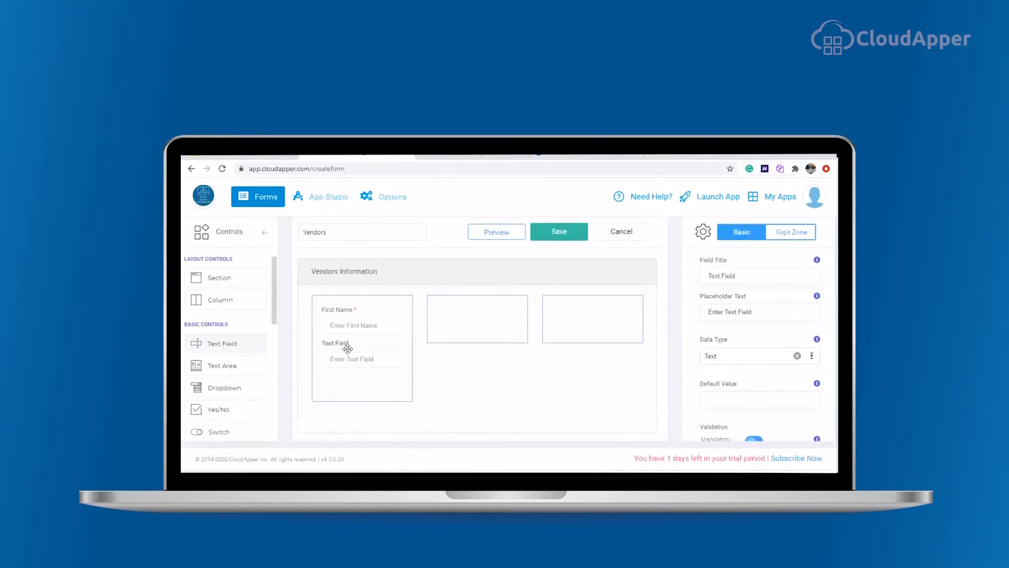
click(342, 351)
text(Email)
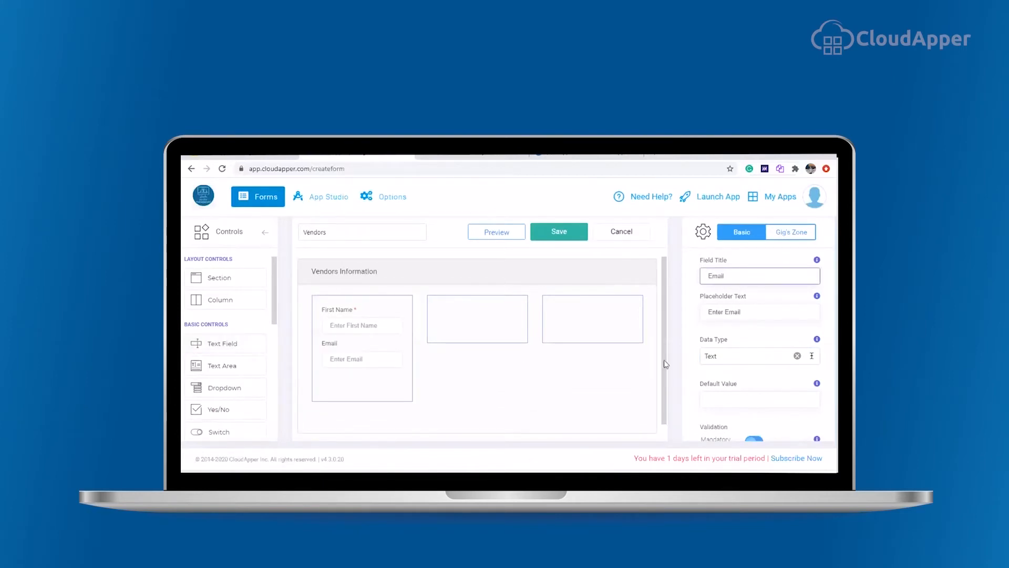
click(729, 357)
click(719, 293)
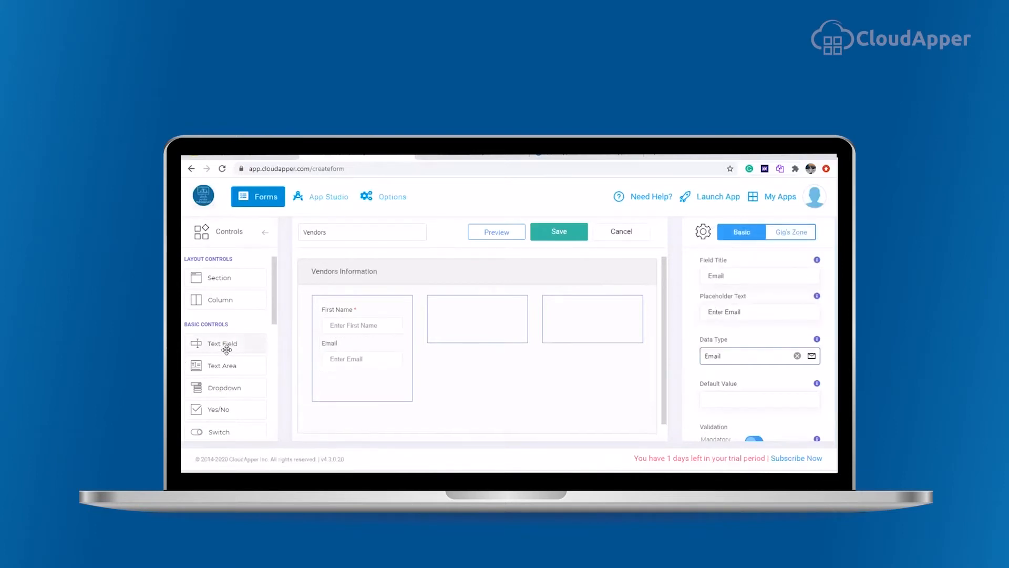
Step: Add a text field titled Middle Name to the second column
drag(225, 345, 417, 346)
drag(255, 342, 462, 317)
drag(747, 276, 627, 293)
text(Middle Name)
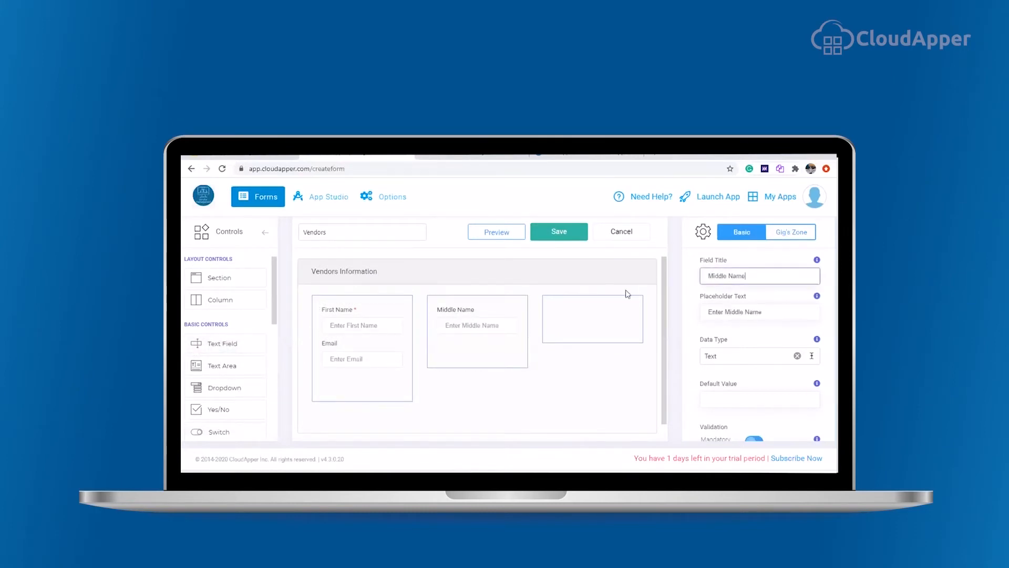
Step: Add a mandatory text field titled Last Name to the third column
drag(234, 345, 579, 316)
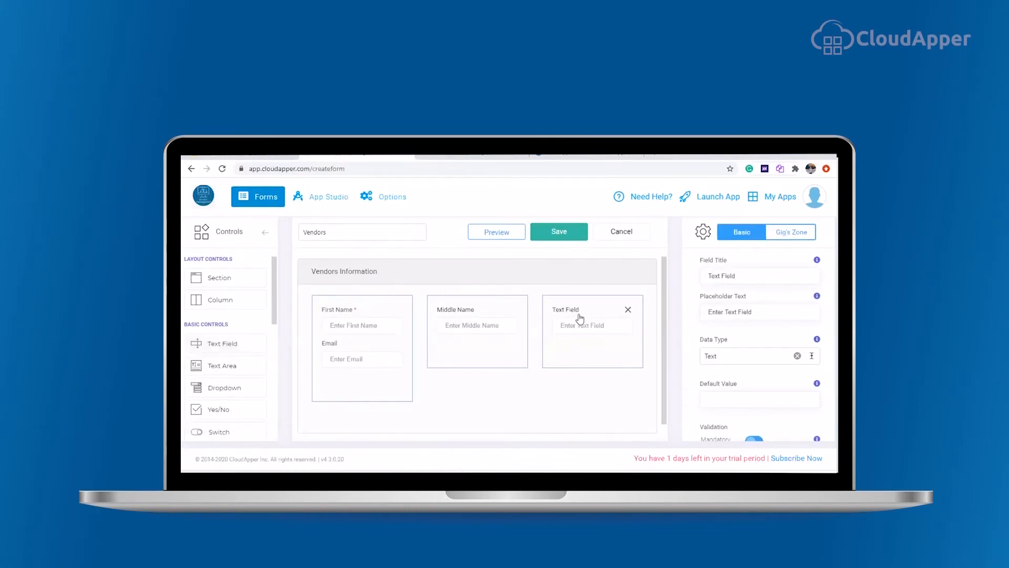
drag(752, 279, 570, 311)
text(Last Name)
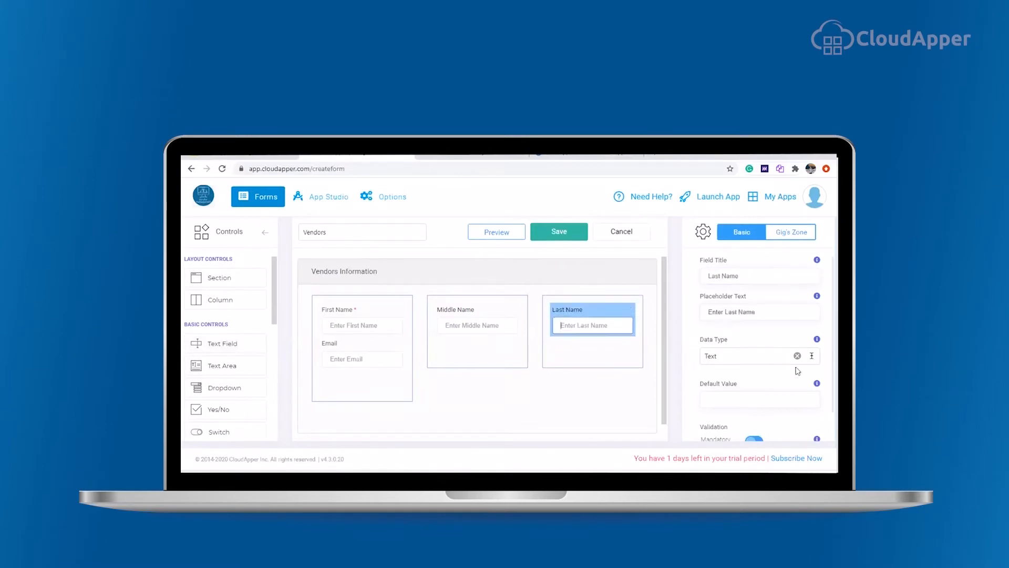
scroll(788, 375, down, 1)
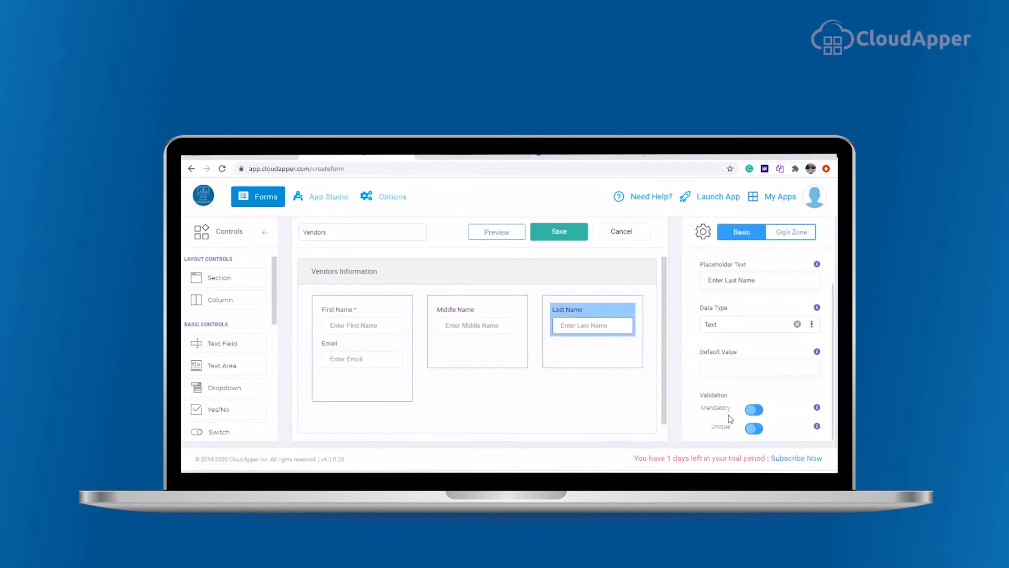
click(756, 409)
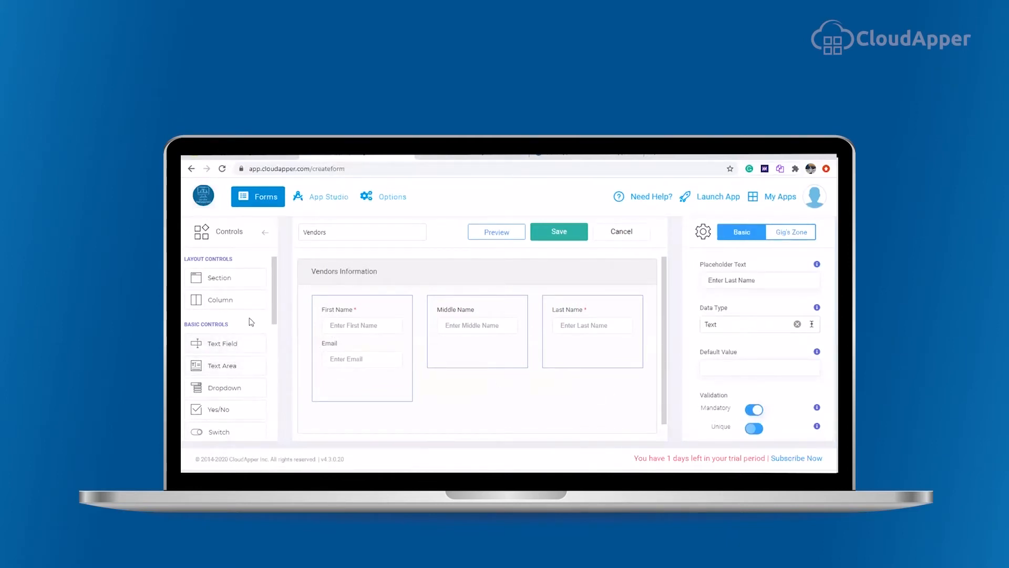
Step: Add a Date field below Middle Name with the placeholder Date of Birth
scroll(252, 325, down, 1)
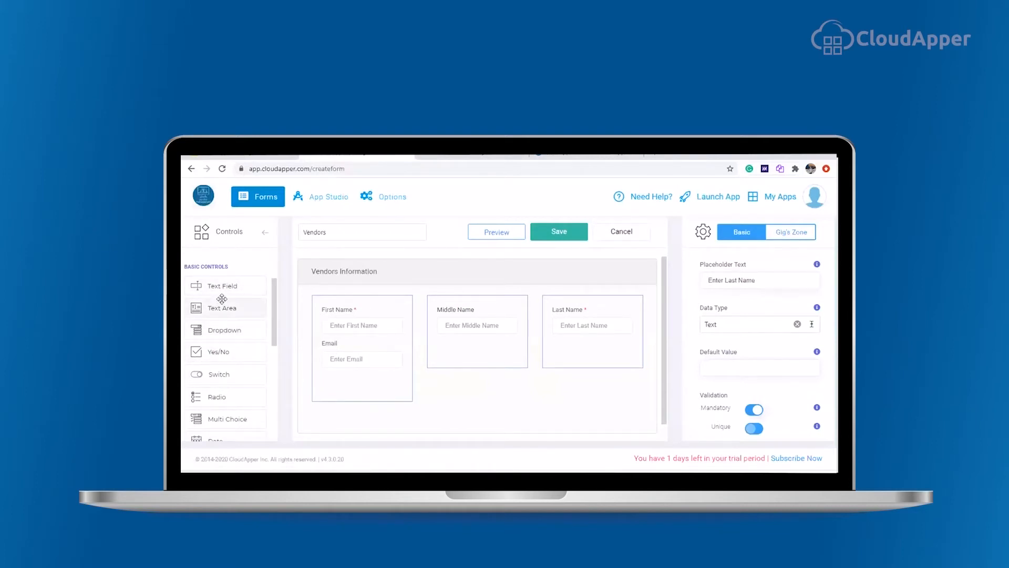
scroll(239, 342, down, 3)
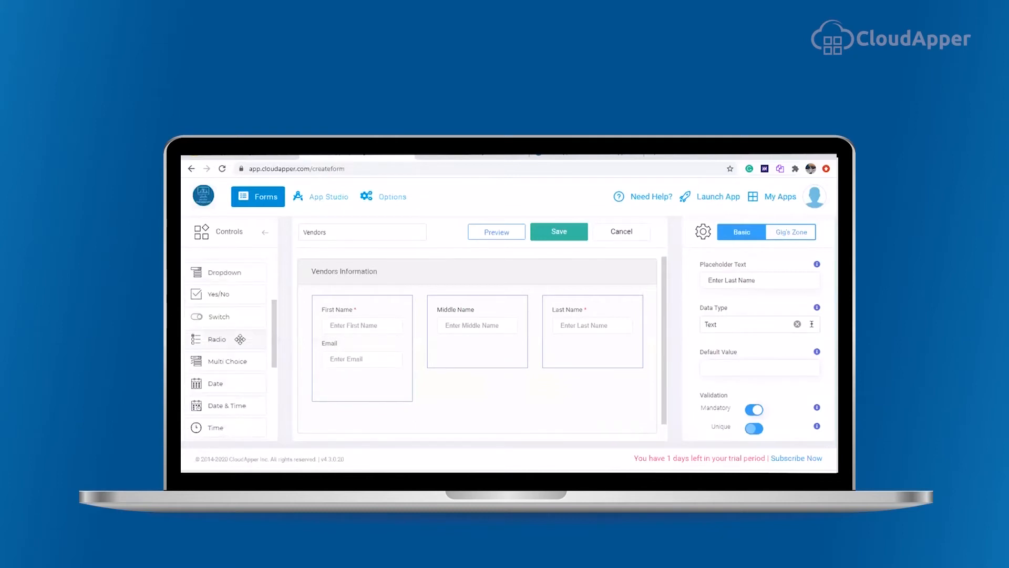
scroll(239, 342, down, 1)
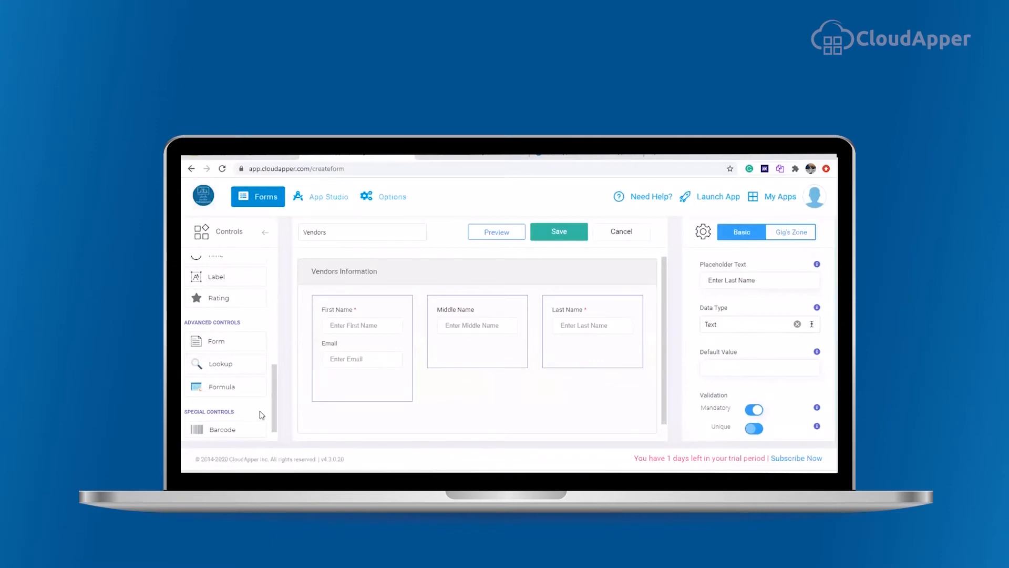
scroll(257, 375, up, 4)
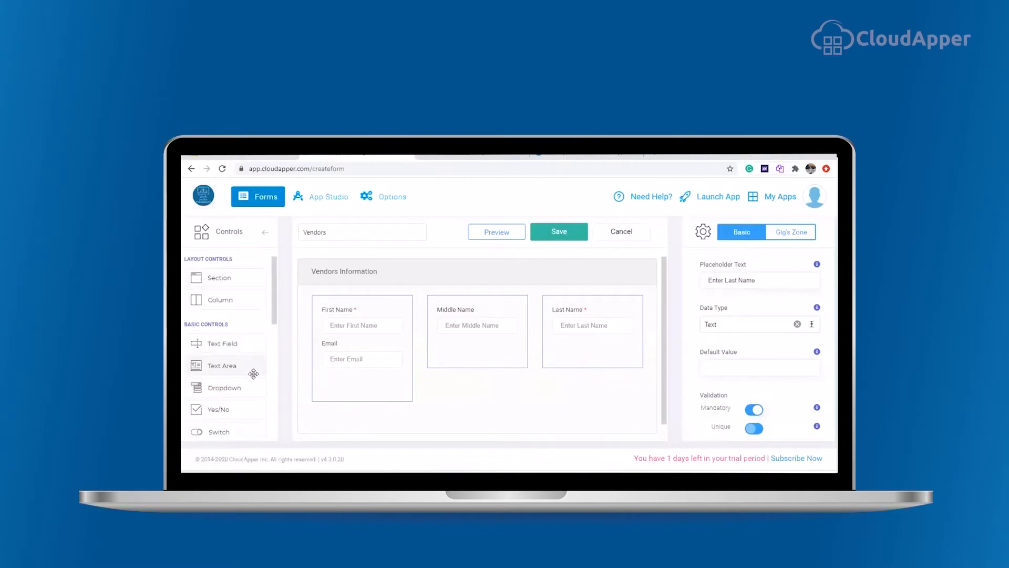
scroll(221, 352, down, 1)
scroll(231, 389, down, 1)
scroll(235, 394, down, 1)
drag(259, 334, 452, 344)
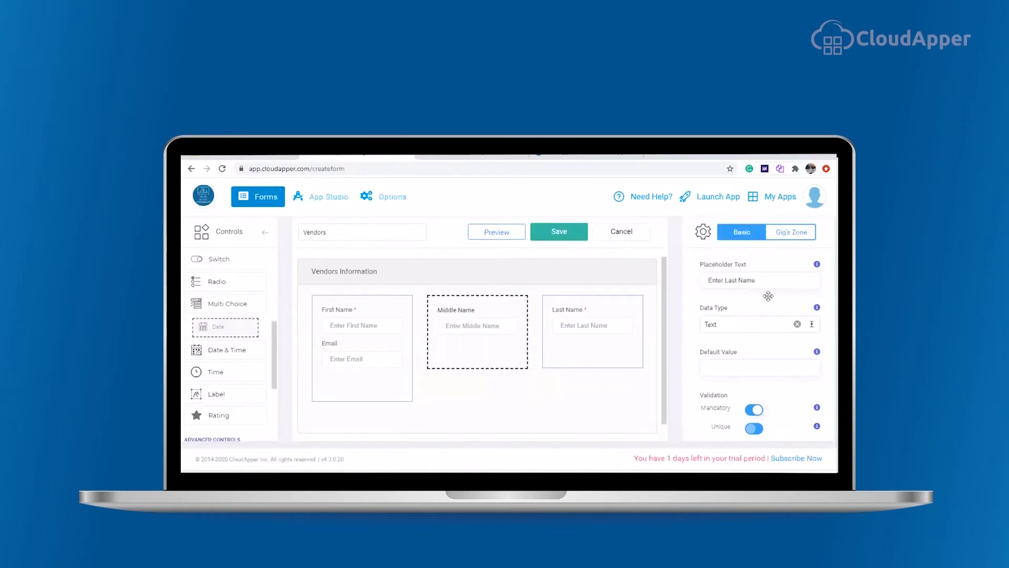
drag(743, 280, 690, 282)
text(Date of Birth)
Step: Retitle the date field Date of Birth by copying the placeholder text into its title
scroll(746, 305, up, 1)
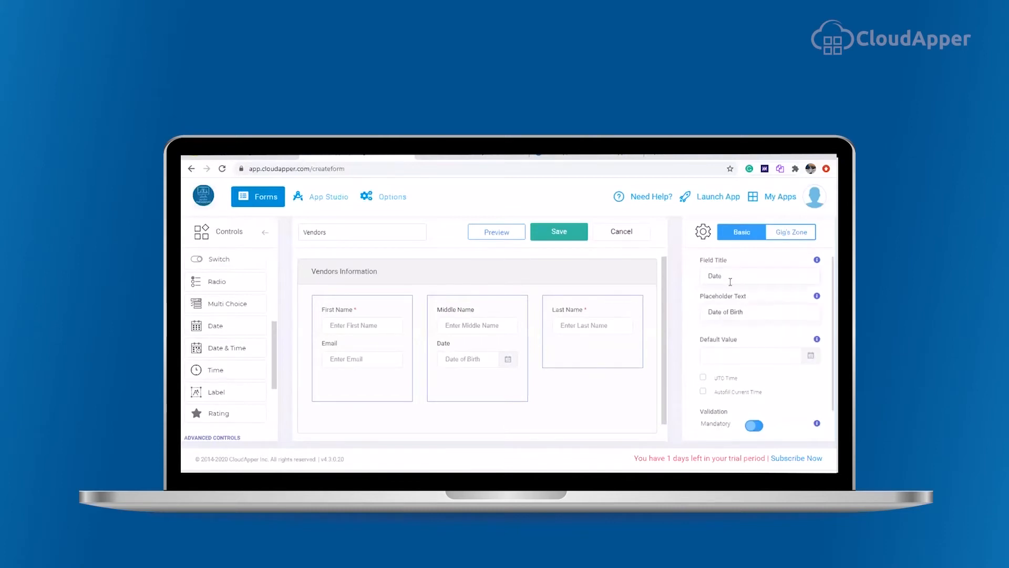
drag(746, 312, 701, 279)
key(ctrl+c)
key(ctrl+v)
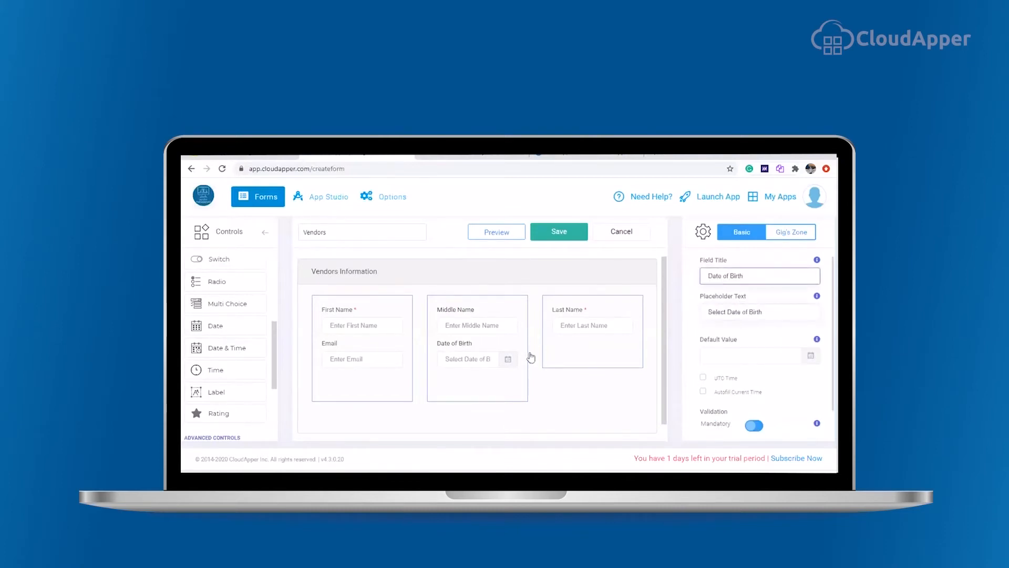
Step: Add a Numeric text field titled Phone Number below Last Name
scroll(226, 329, up, 3)
drag(225, 328, 732, 288)
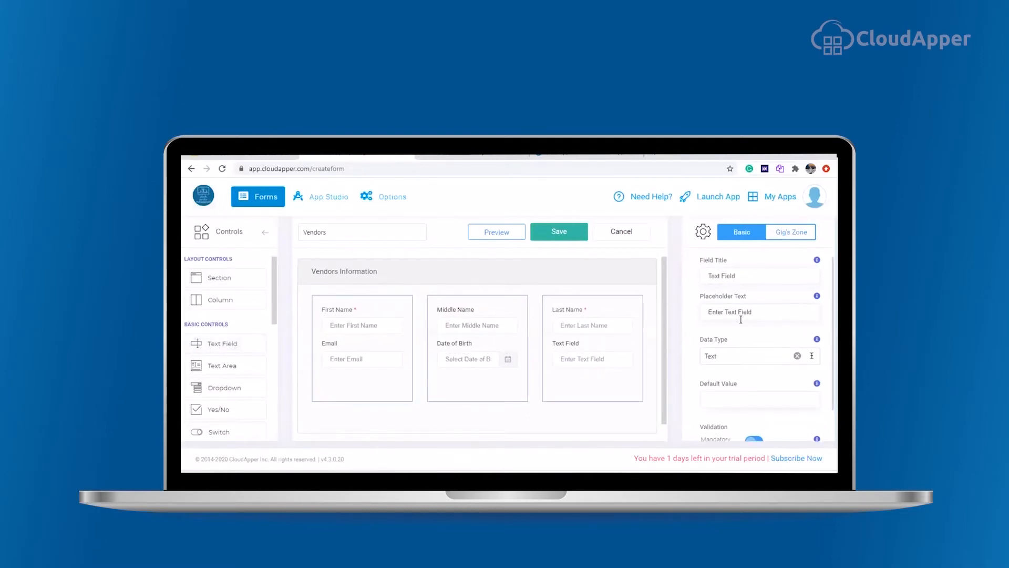
click(749, 356)
click(749, 276)
triple_click(741, 278)
text(Phone Number)
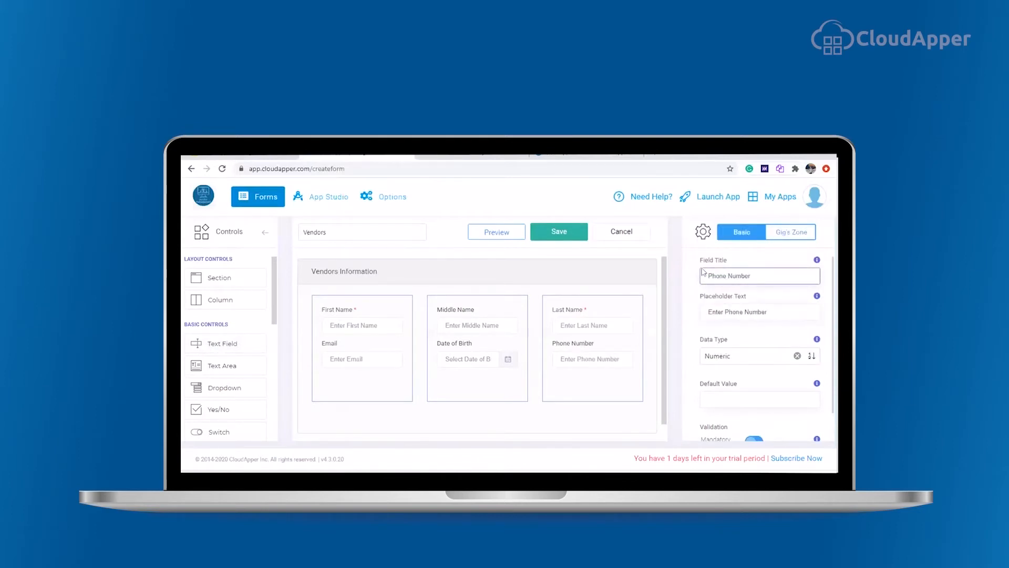
Step: Save the Vendors form
scroll(548, 335, down, 1)
scroll(550, 336, up, 1)
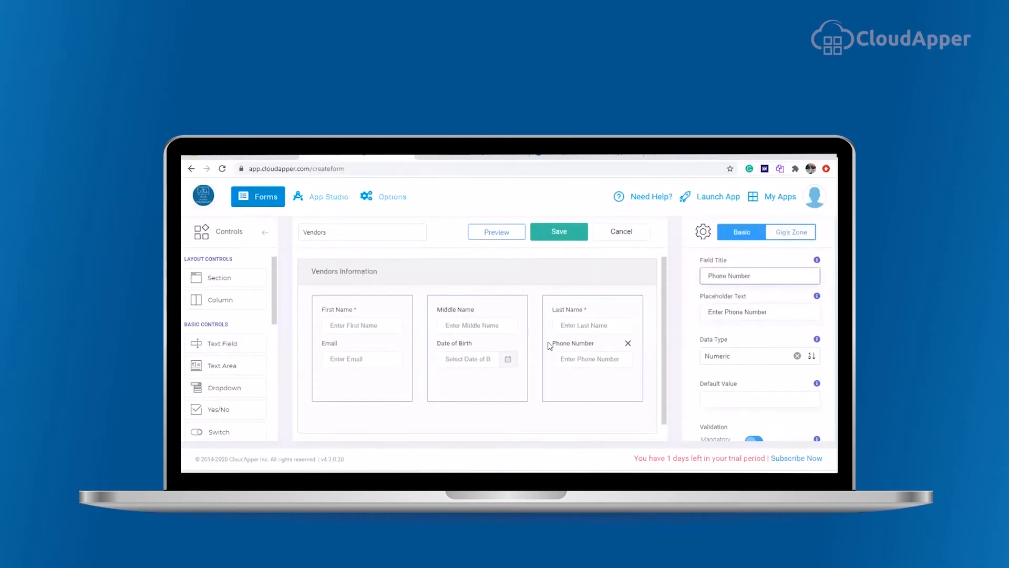
scroll(527, 352, down, 1)
scroll(228, 347, down, 3)
scroll(581, 274, up, 1)
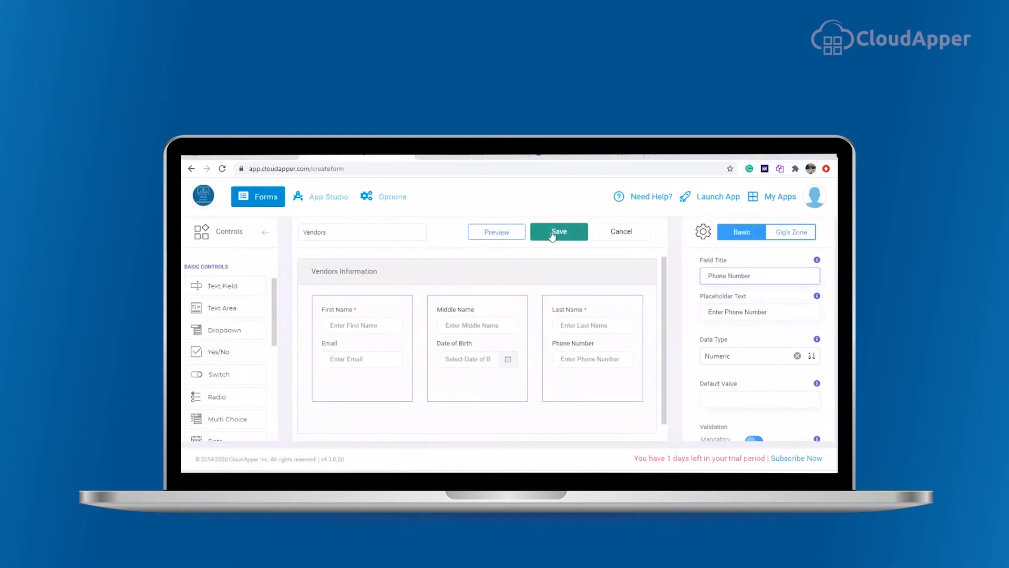
click(553, 235)
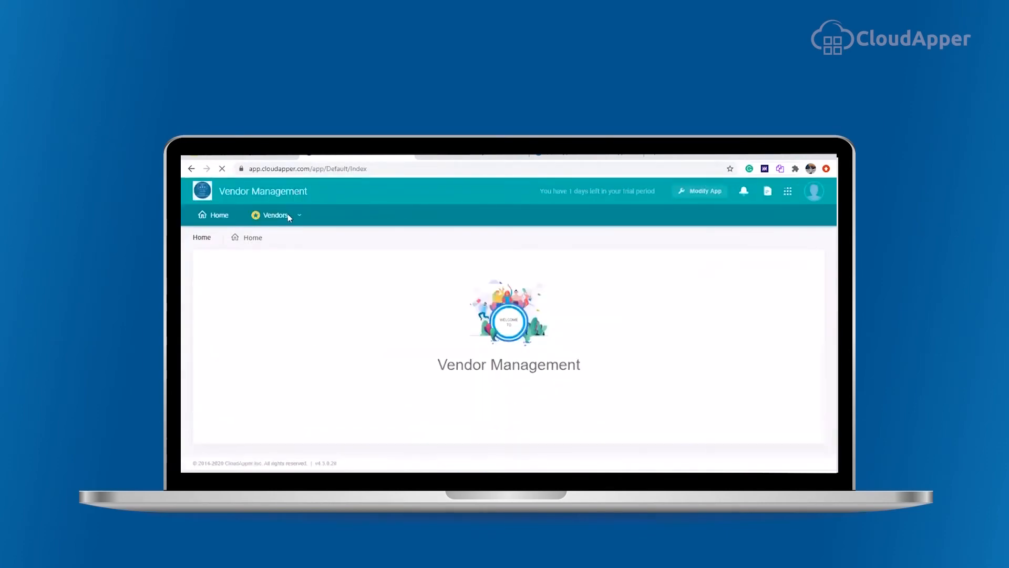
Step: Open the Add Vendors page in the app and enter the vendor's first and last names
click(300, 216)
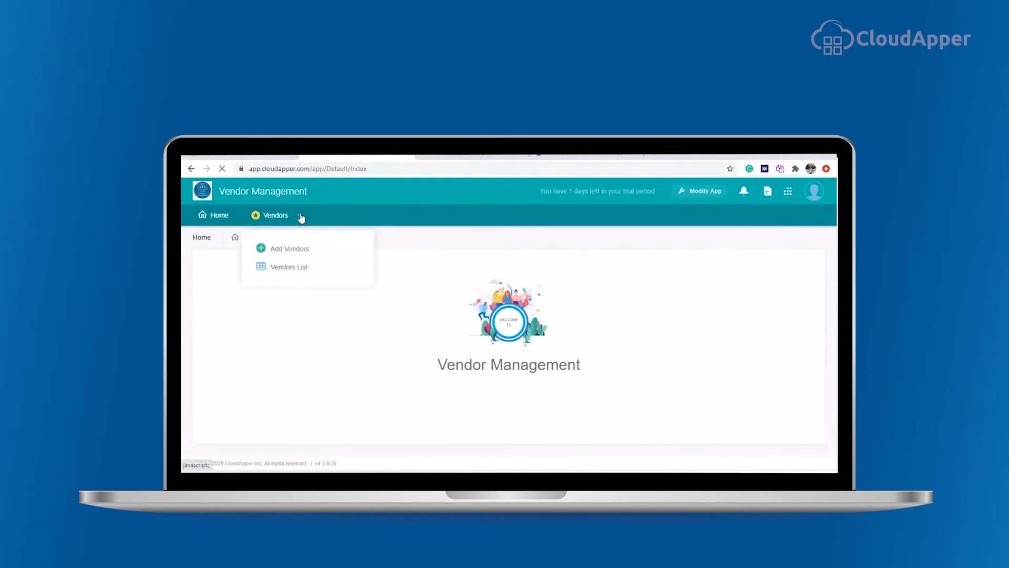
click(285, 245)
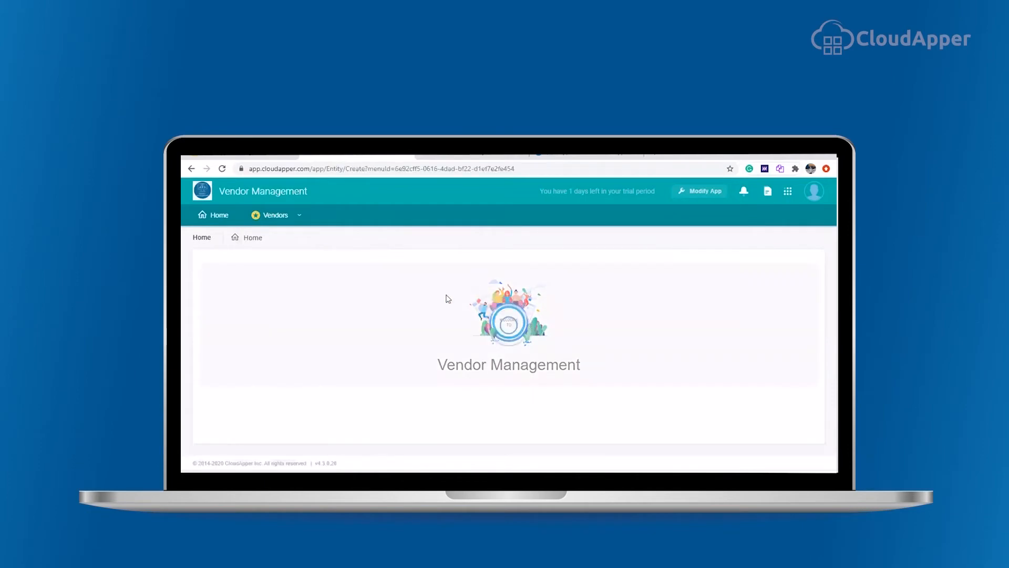
click(314, 323)
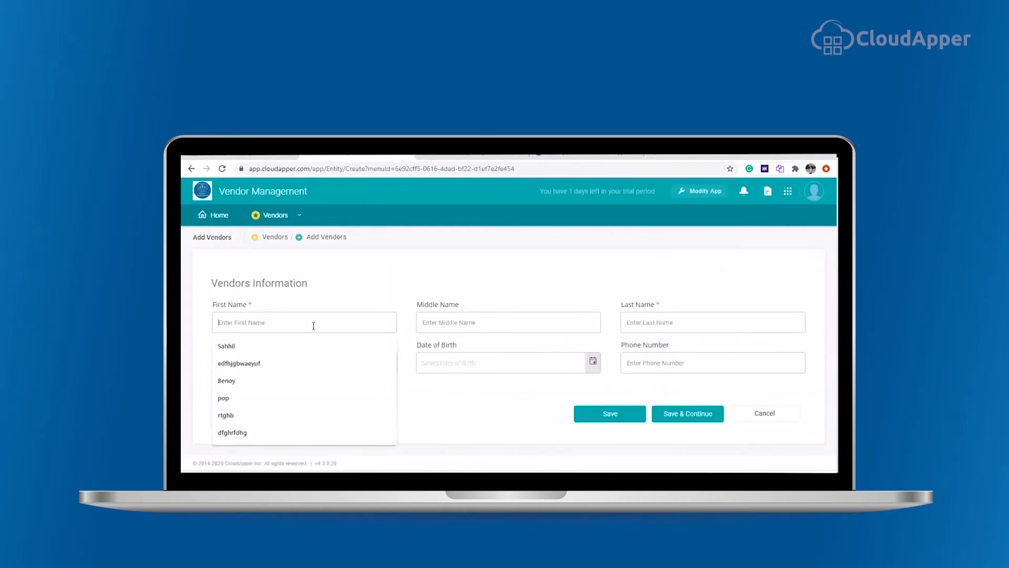
click(669, 324)
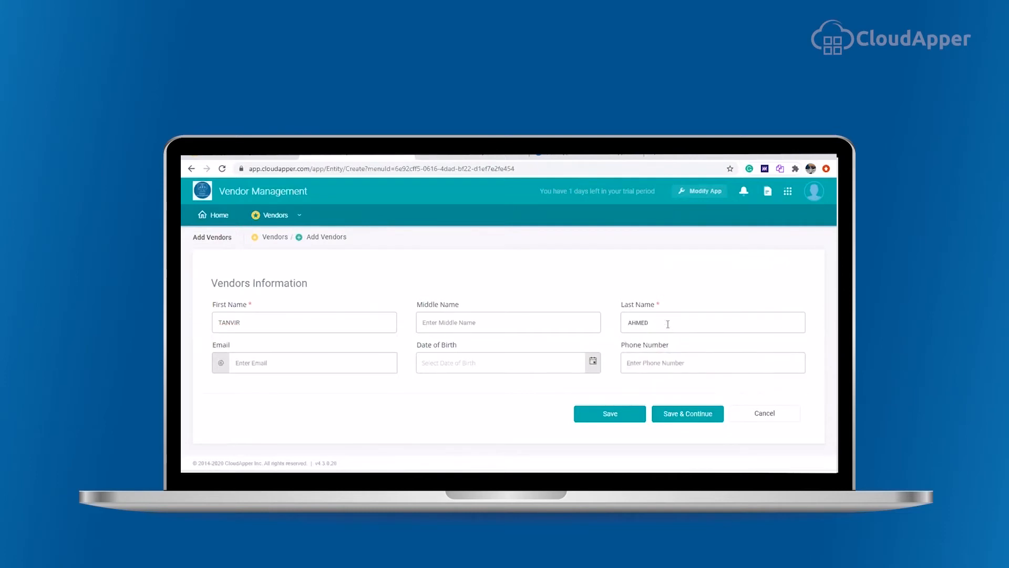
Step: Enter the vendor's phone number and pick the vendor's date of birth in the date field
click(673, 363)
text(01)
click(589, 362)
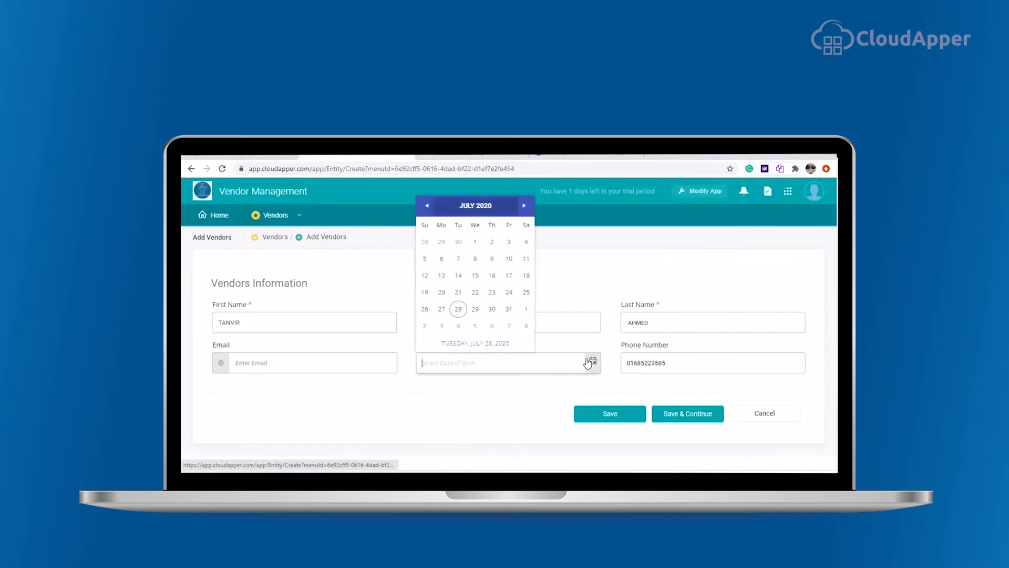
click(476, 205)
click(433, 284)
click(426, 205)
click(427, 205)
click(458, 242)
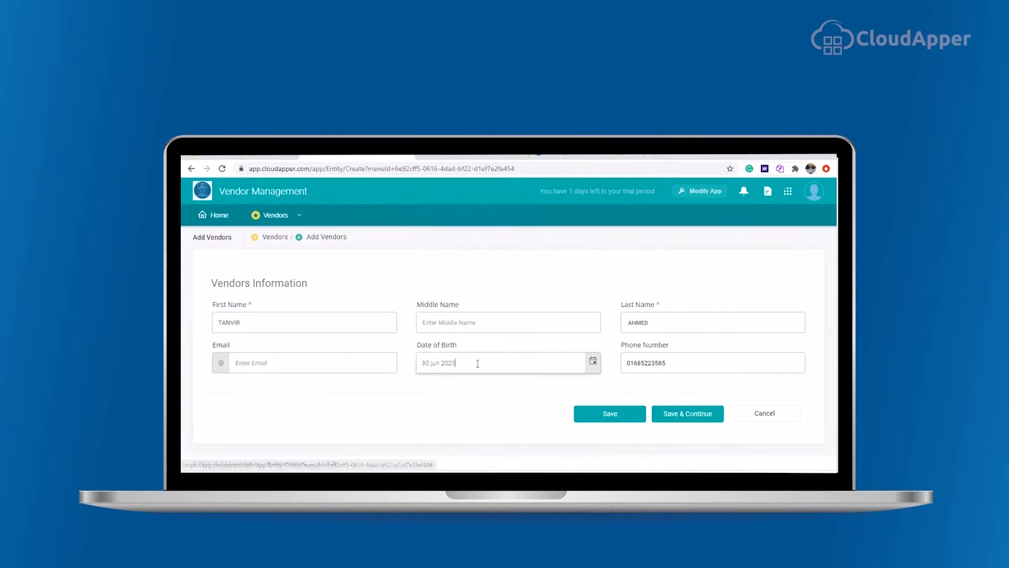
key(BackSpace)
key(BackSpace)
key(BackSpace)
key(BackSpace)
key(BackSpace)
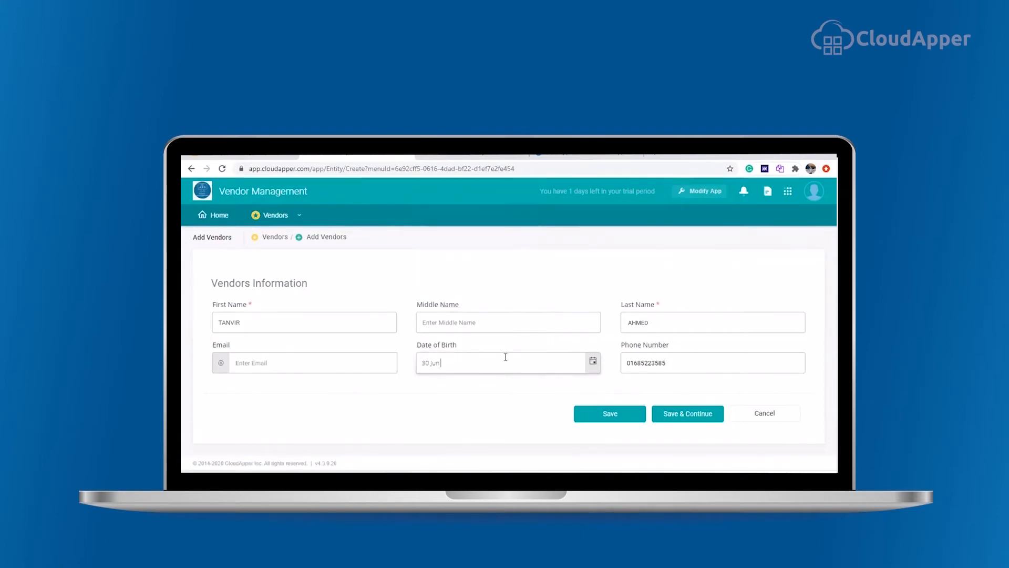
Step: Choose the vendor's e-mail address from the suggestions and save the vendor record
click(300, 359)
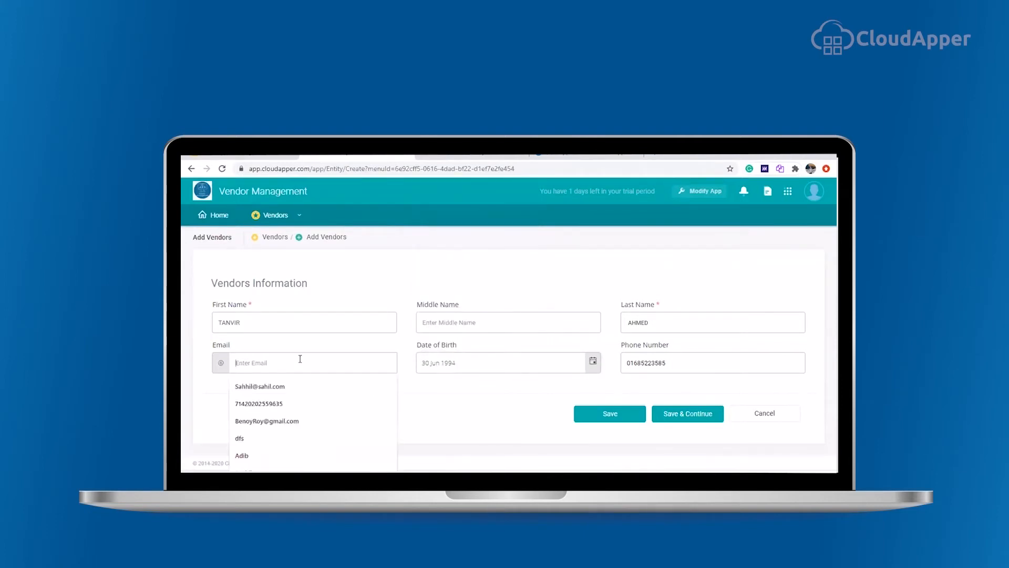
click(284, 386)
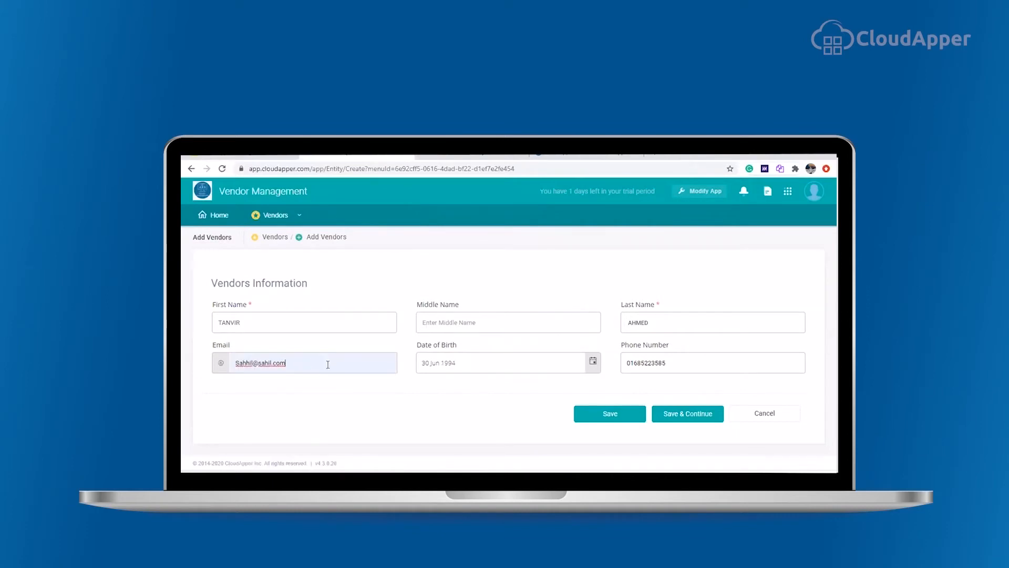
click(610, 415)
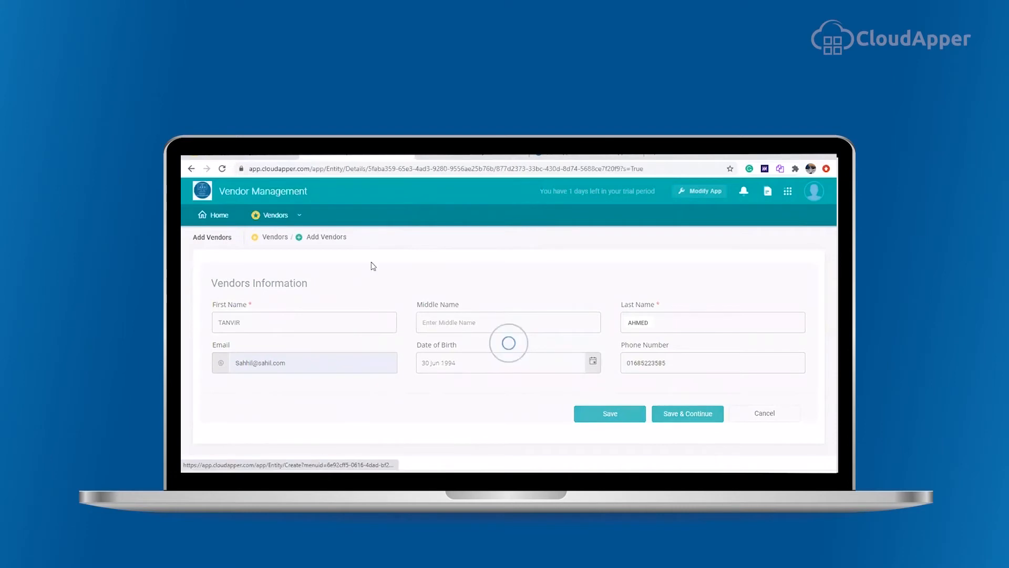
Step: Return to the form designer and start a new form named Work Order
mouse_move(301, 227)
click(297, 263)
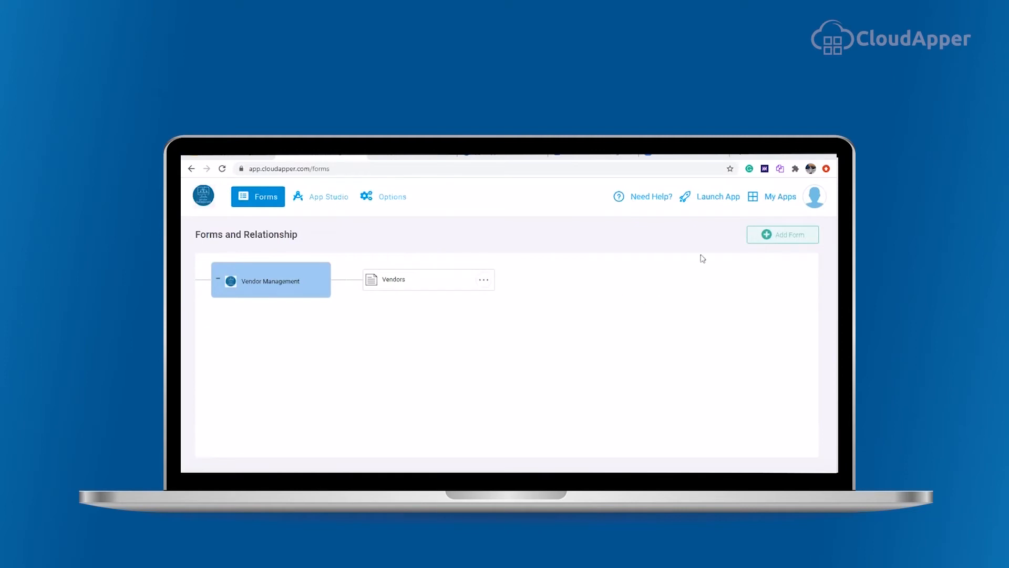
click(766, 241)
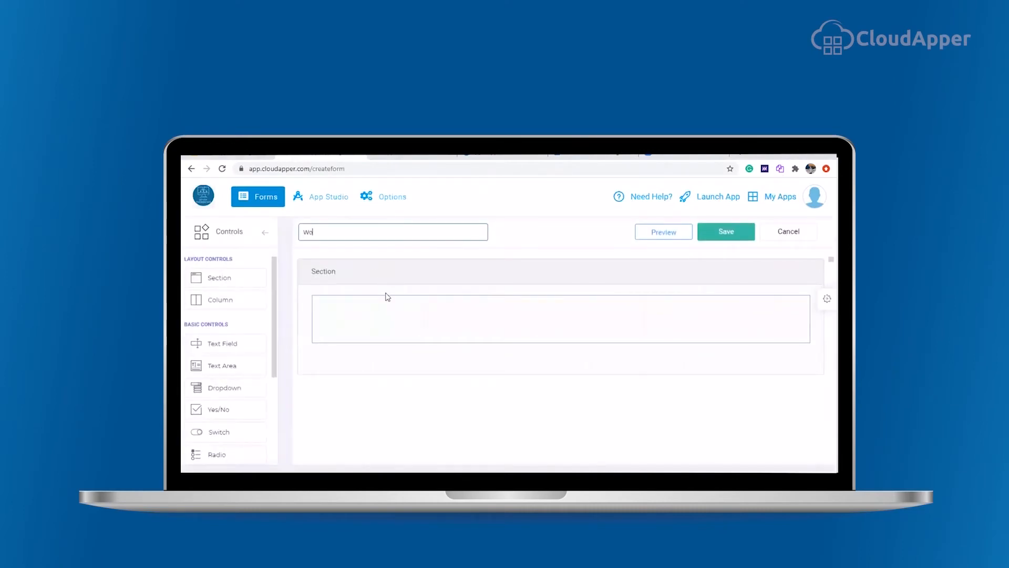
Step: Add a second section to the Work Order form and title the first section Work Order Details
drag(215, 278, 379, 398)
click(360, 302)
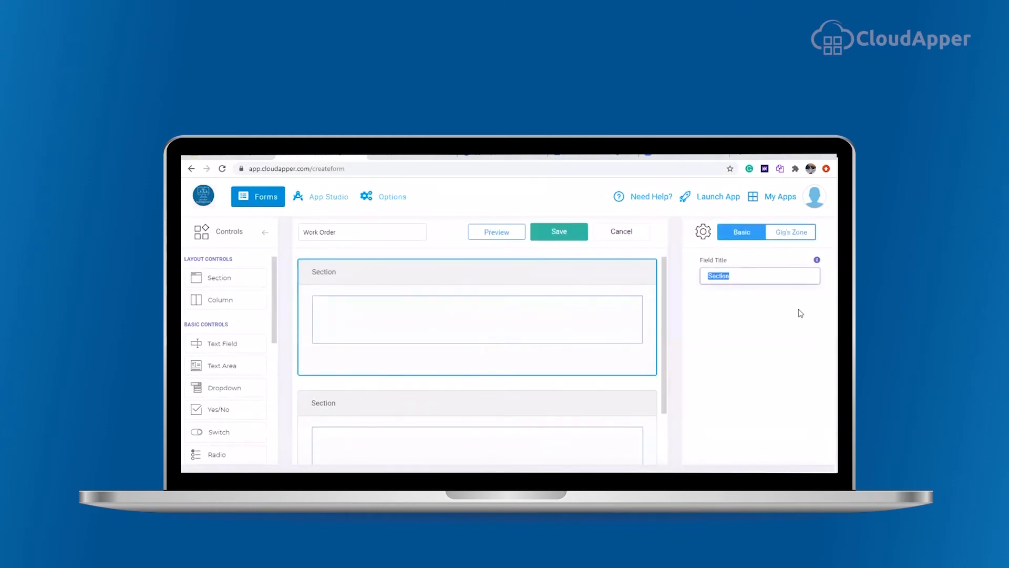
text(Work Order Details)
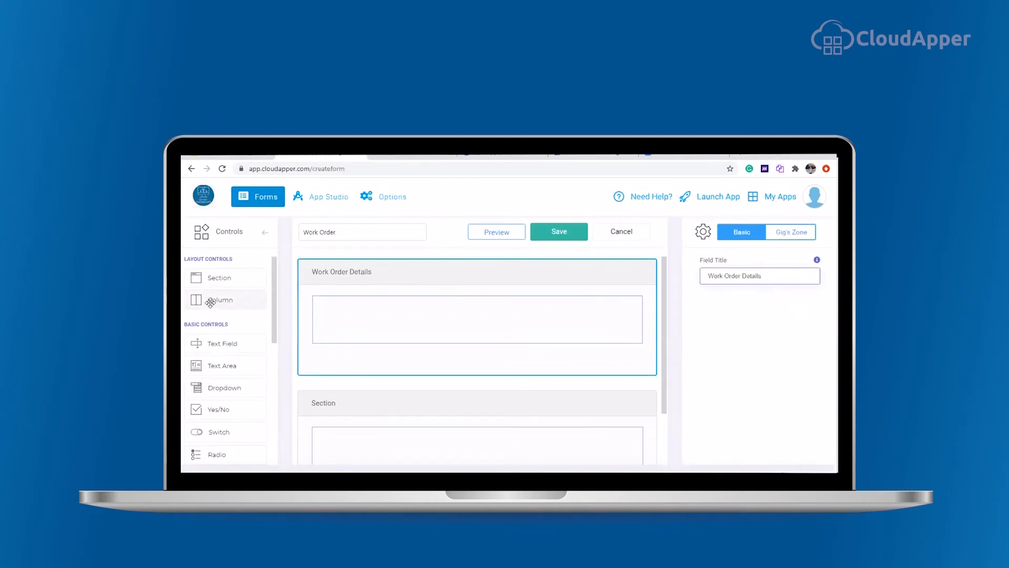
Step: Split the Work Order Details section into two columns and add a text field titled Work Order Number
drag(210, 302, 353, 319)
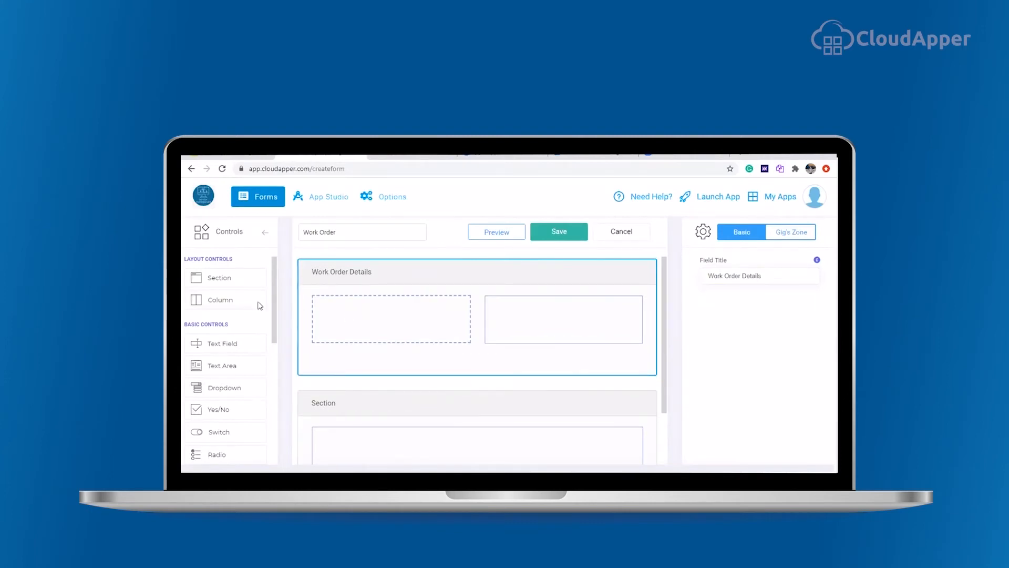
drag(226, 345, 343, 315)
triple_click(756, 276)
text(Work Order Number)
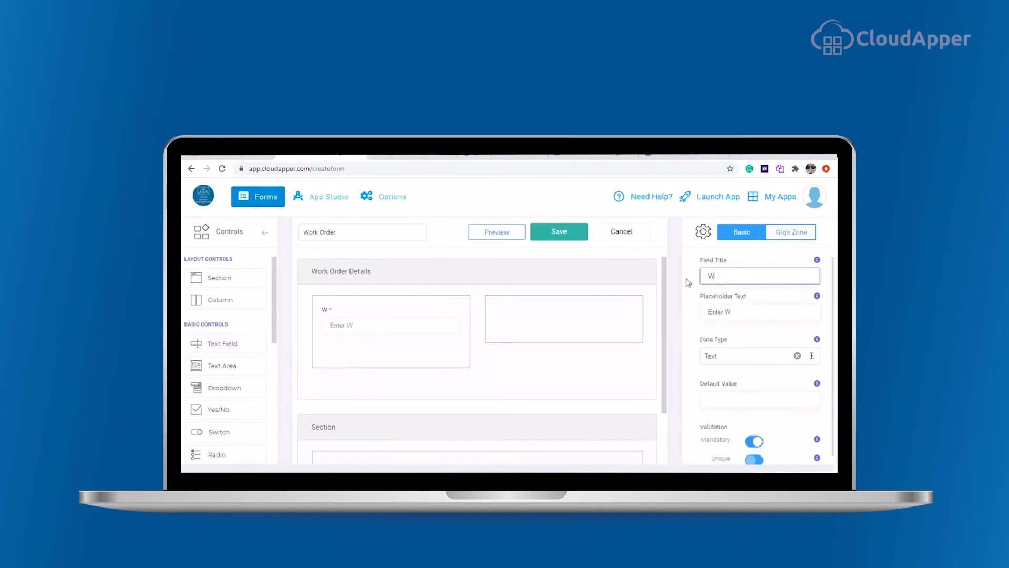
Step: Set the Work Order Number field's data type to Random and toggle its Mandatory and Unique validation
click(733, 361)
click(751, 443)
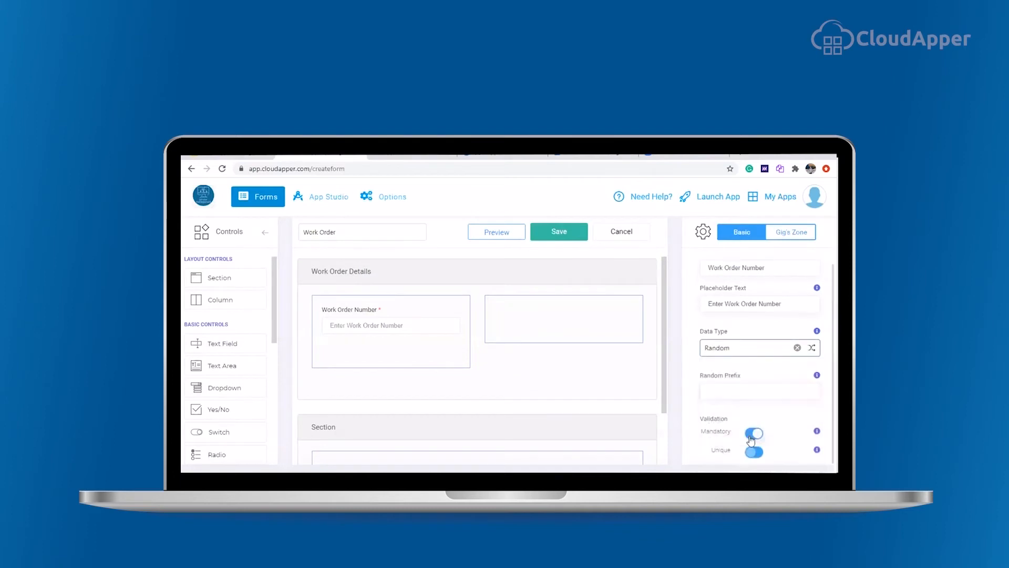
click(753, 451)
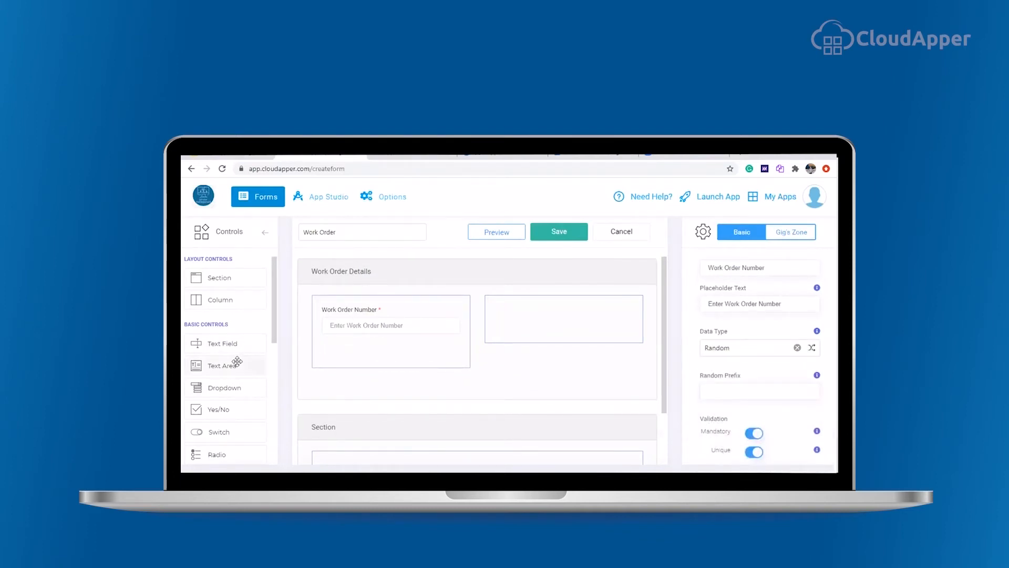
Step: Add a Radio field titled Location with choices Admin Room, Meeting Room and Kitchen below Work Order Number
scroll(235, 362, down, 5)
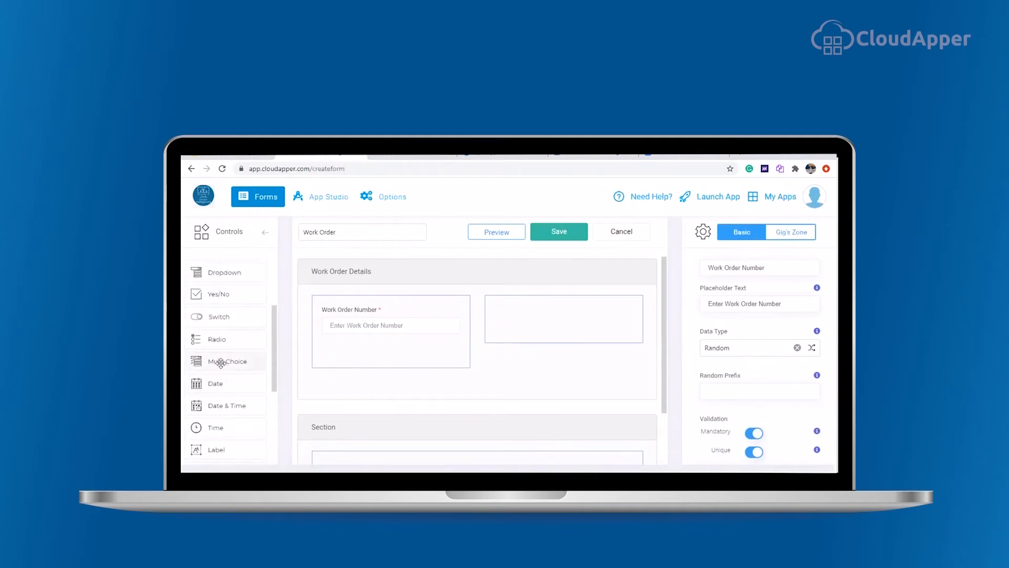
drag(208, 344, 364, 351)
double_click(704, 275)
text(Location)
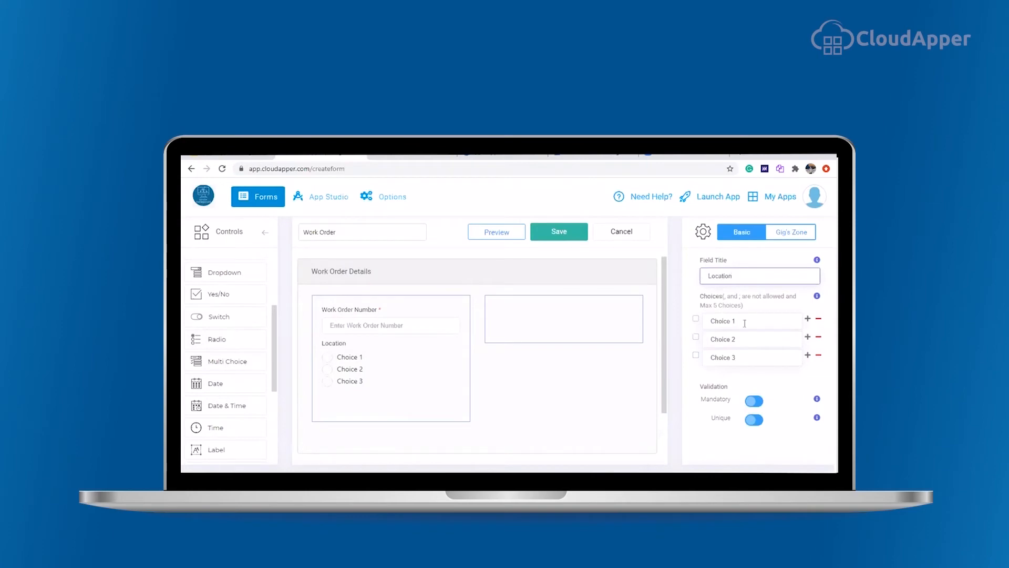
triple_click(744, 323)
text(Admin Room)
key(Tab)
text(Meeting Room)
key(Tab)
text(Kitchen)
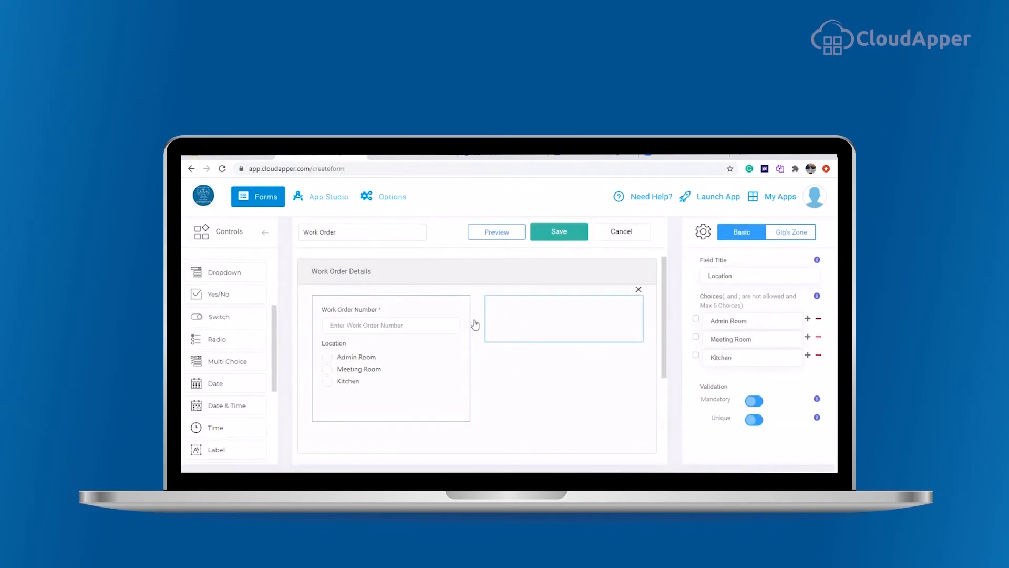
Step: Add a Form field titled Vendor in the second column, linked to the Vendors form
scroll(233, 323, up, 3)
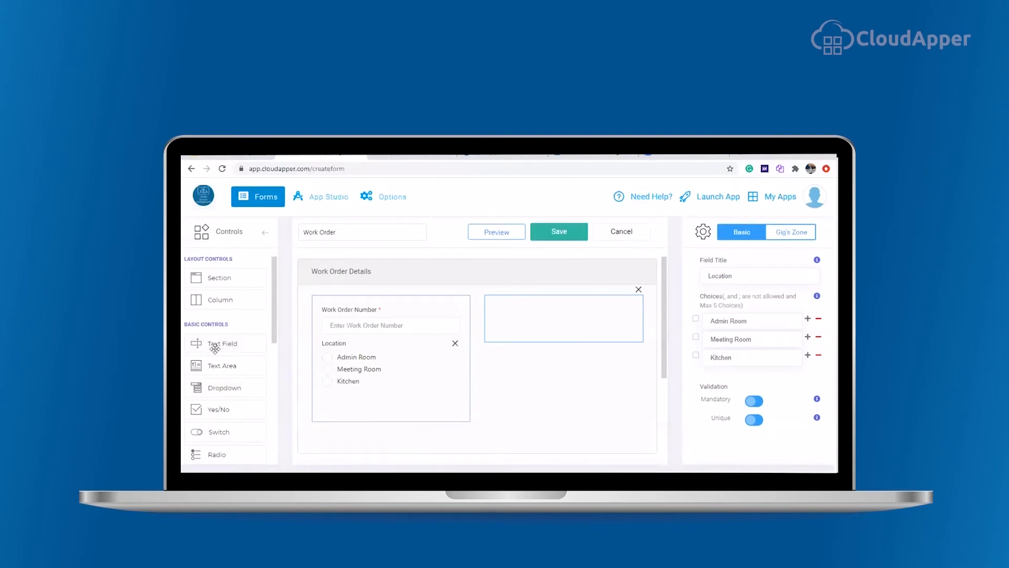
scroll(233, 346, down, 5)
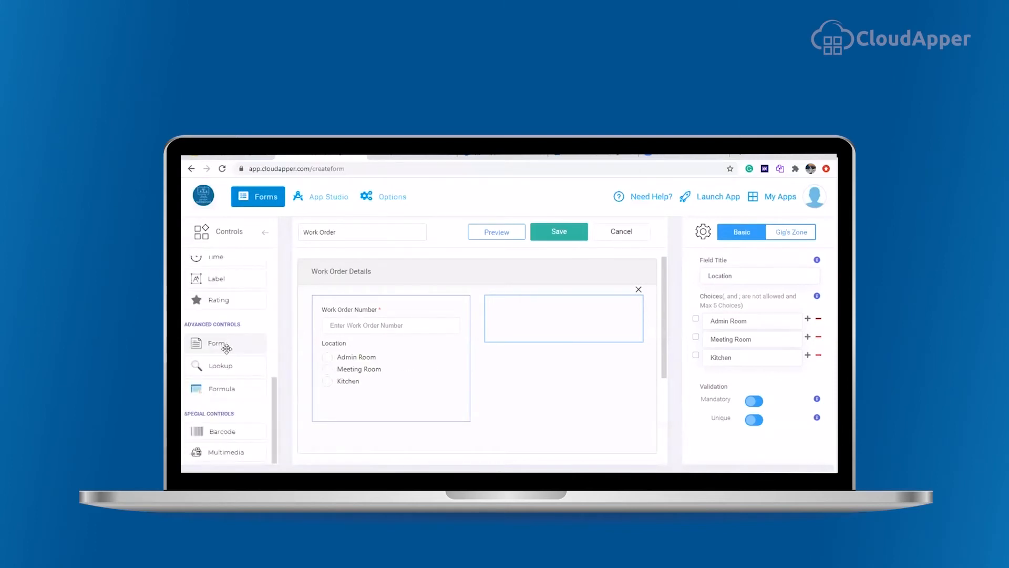
drag(213, 342, 520, 315)
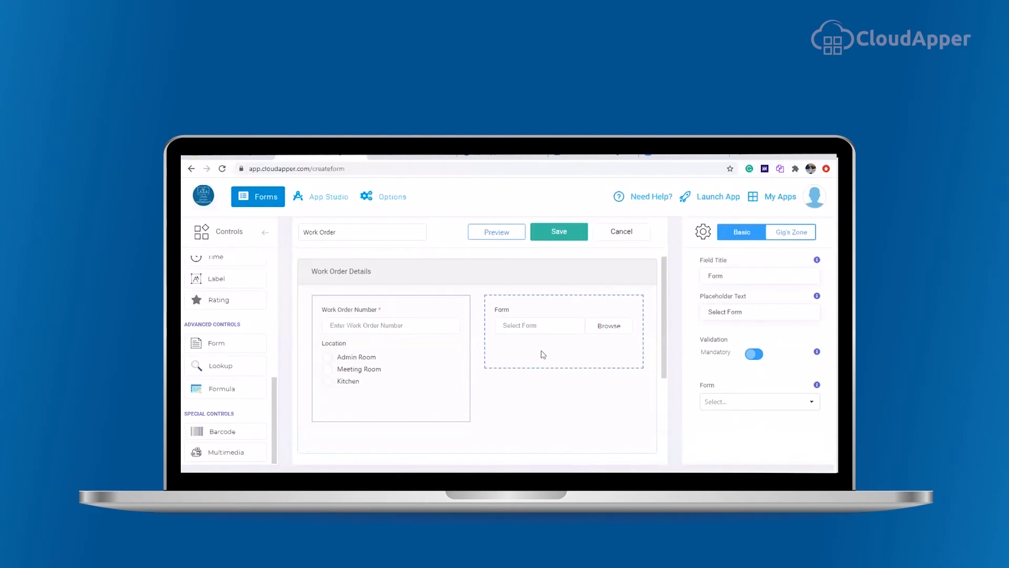
click(502, 308)
drag(736, 276, 678, 280)
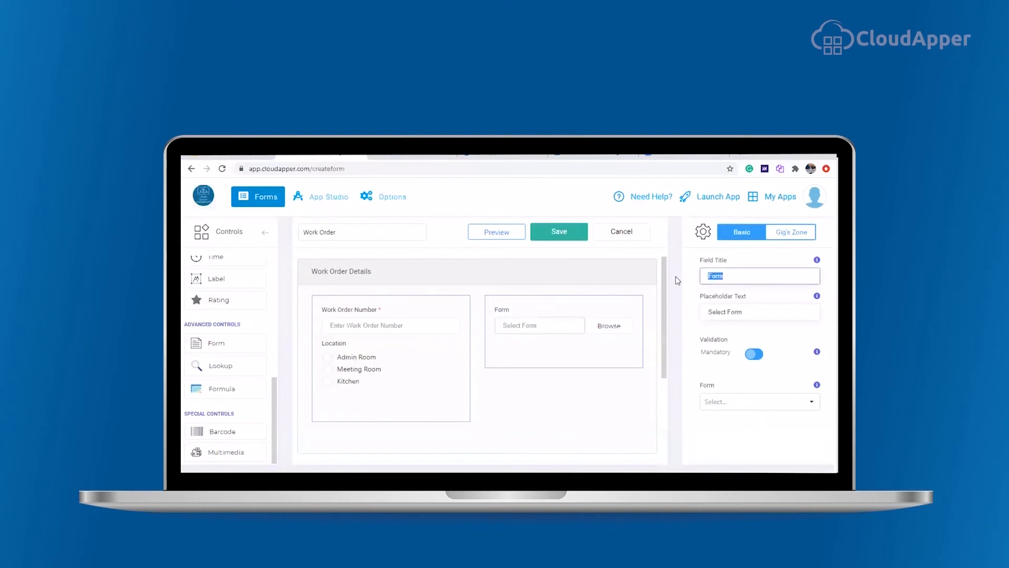
text(Vendor)
click(543, 329)
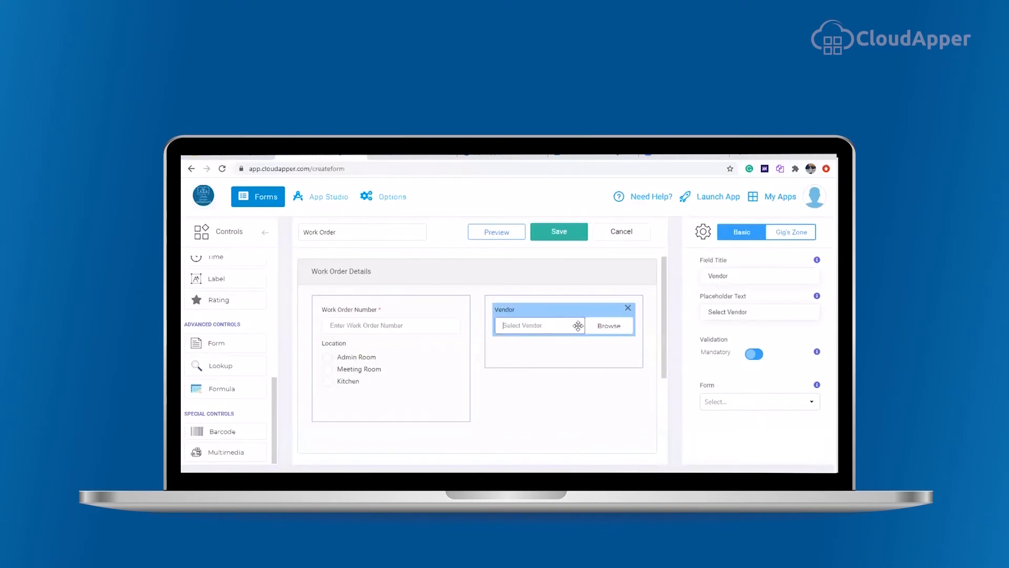
click(741, 401)
click(719, 310)
Step: Title the second section Work Order Type
scroll(567, 390, down, 3)
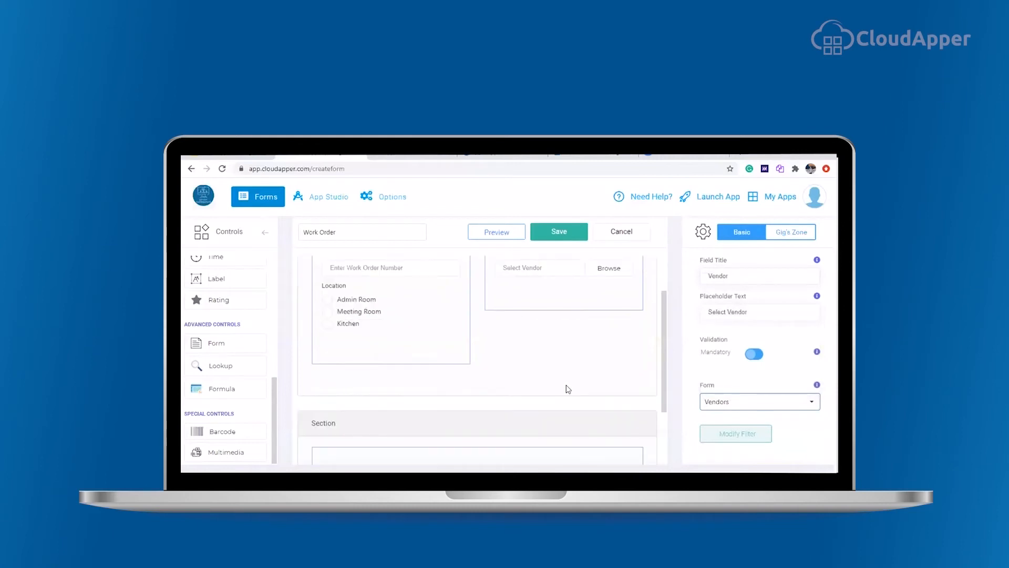
click(331, 365)
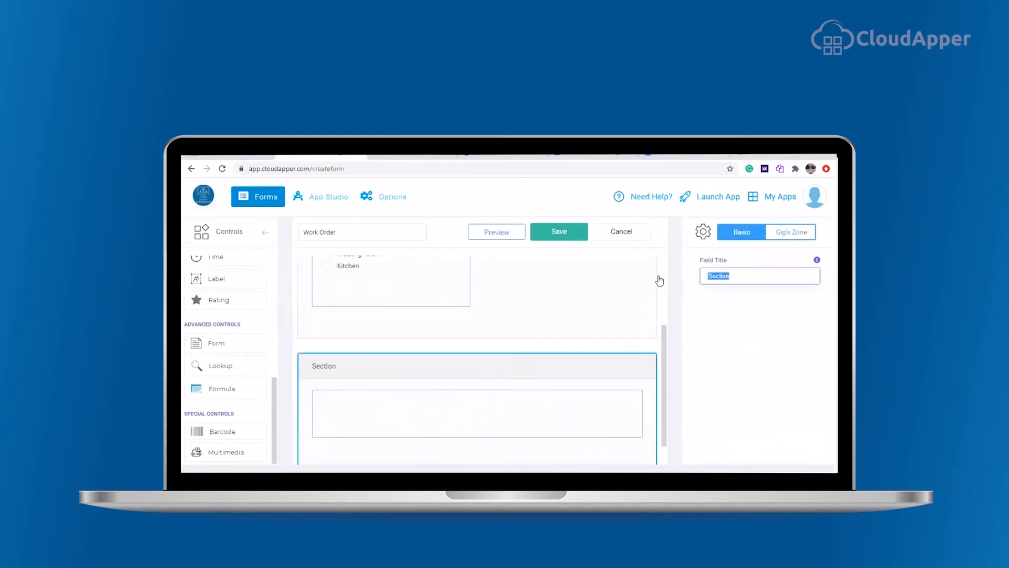
text(Work Order Type)
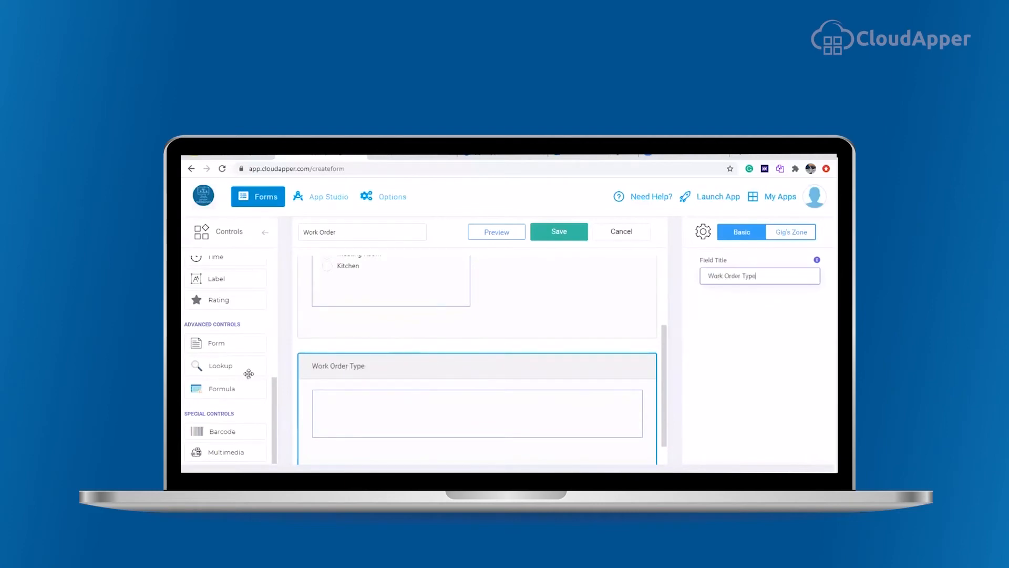
Step: Add a Multi Choice field titled Work Order Type with choices Repair and Technical to the second section
scroll(327, 374, down, 1)
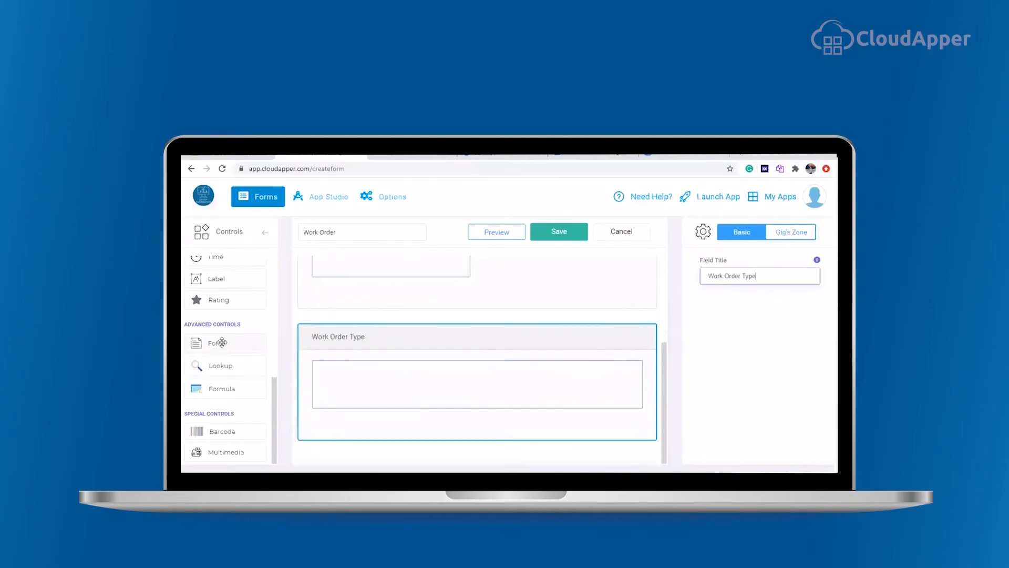
scroll(237, 389, up, 3)
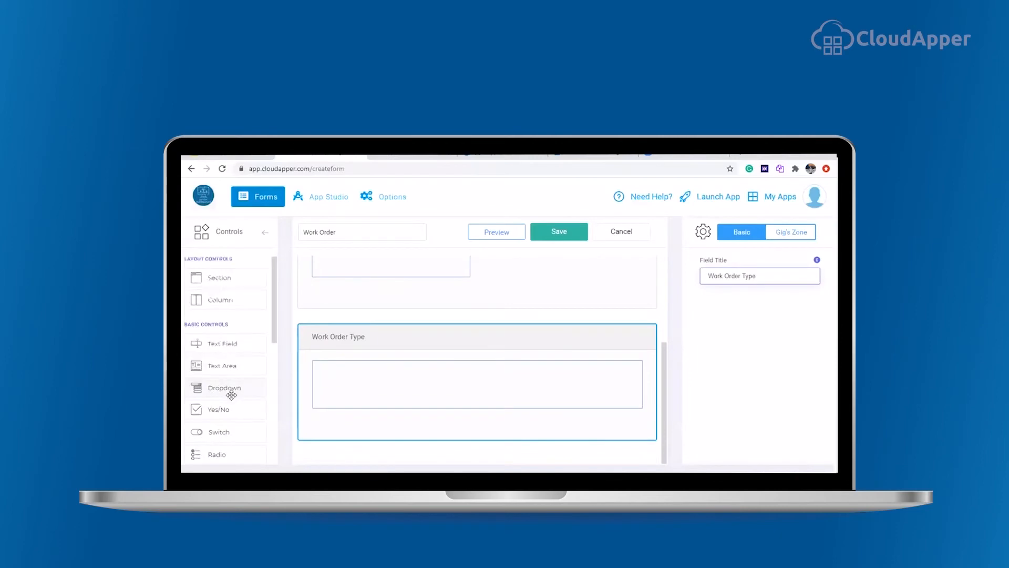
drag(219, 370, 359, 386)
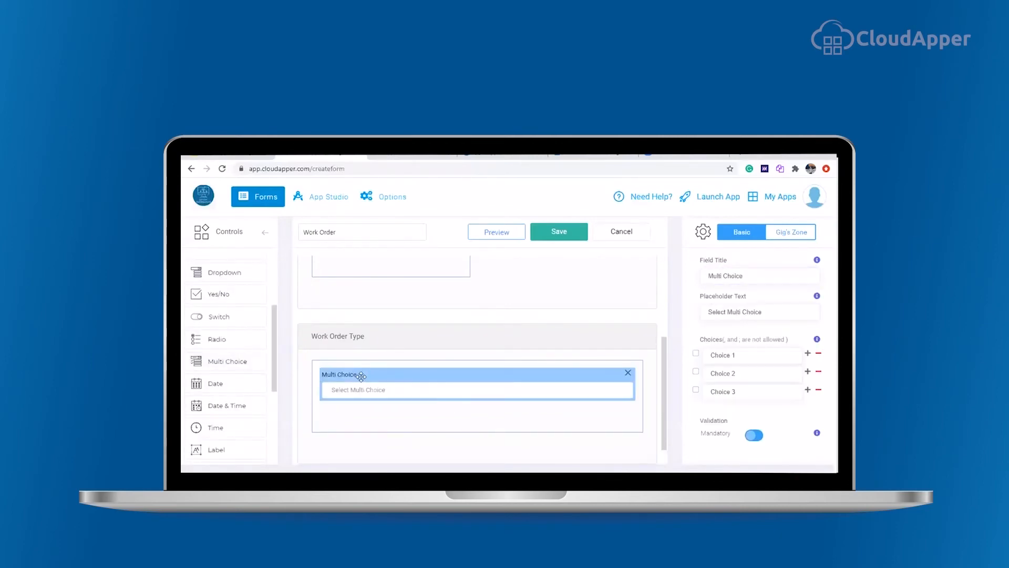
triple_click(752, 274)
text(Work Order Type)
drag(760, 358, 702, 356)
text(Repair)
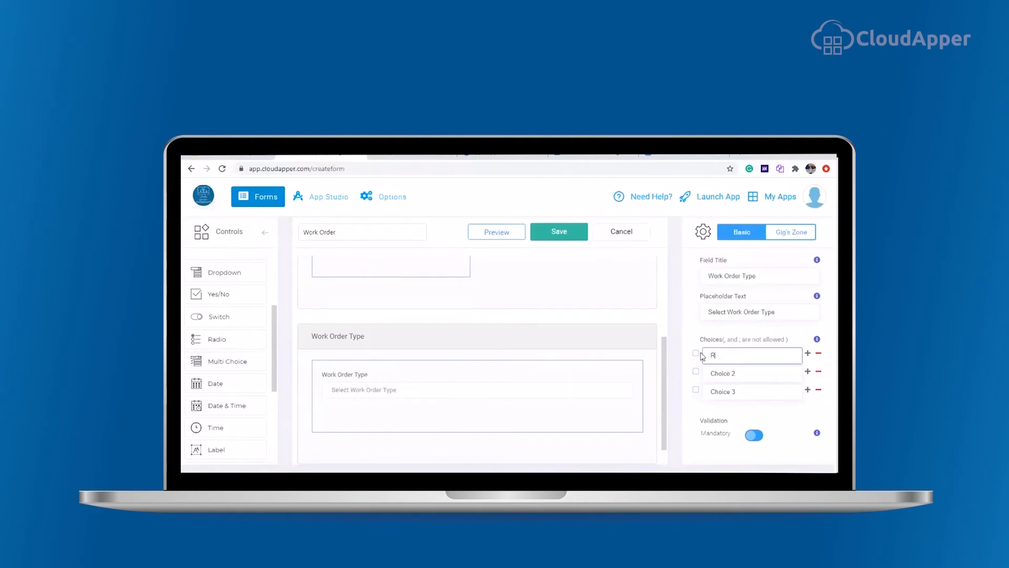
drag(738, 373, 705, 374)
text(Tech)
text(nical)
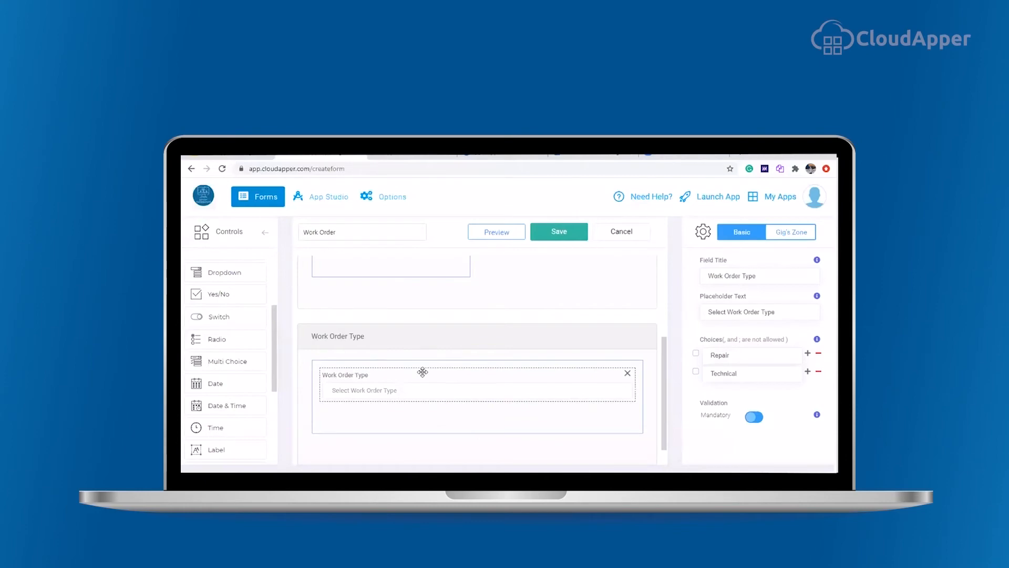
Step: Add a Multimedia field titled Photos below the Work Order Type field
scroll(374, 353, down, 1)
scroll(266, 422, down, 3)
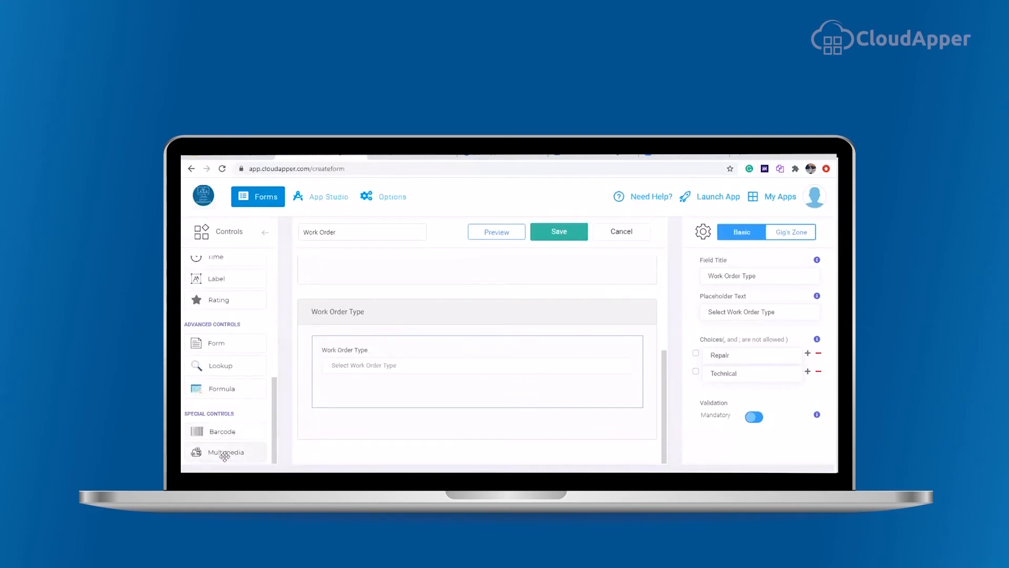
drag(224, 454, 373, 397)
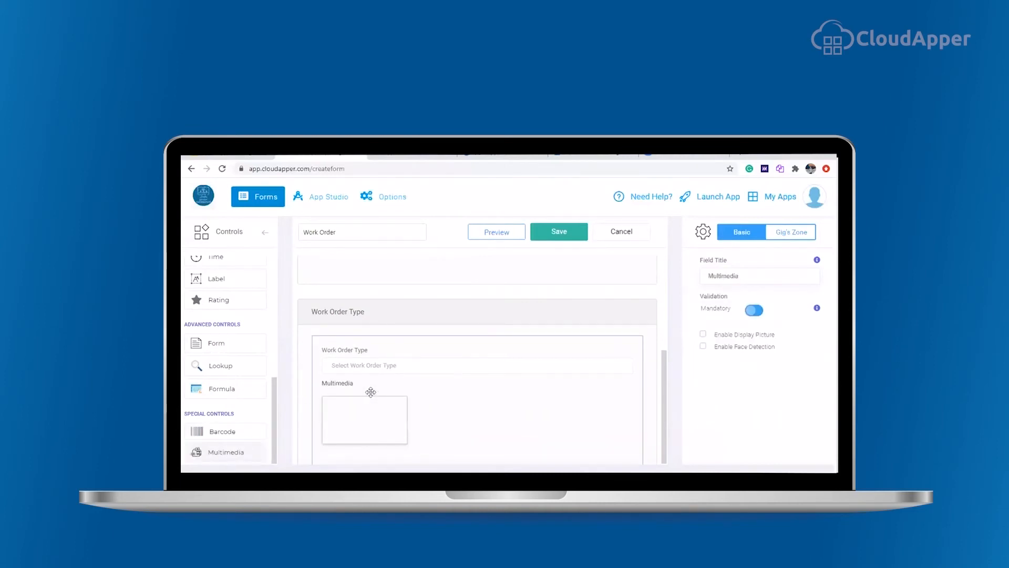
scroll(379, 414, down, 1)
click(344, 325)
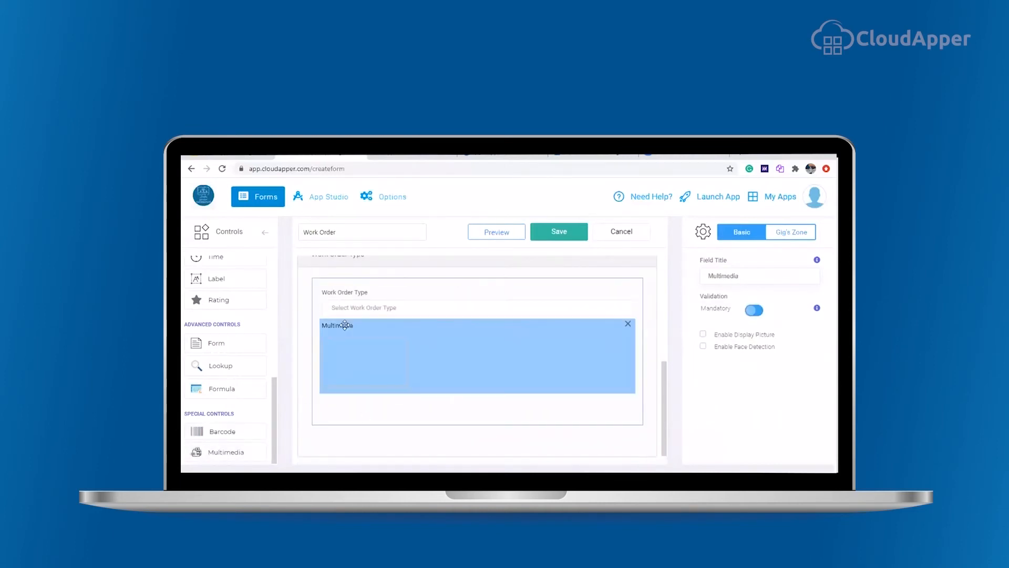
drag(749, 275, 687, 283)
text(Photos)
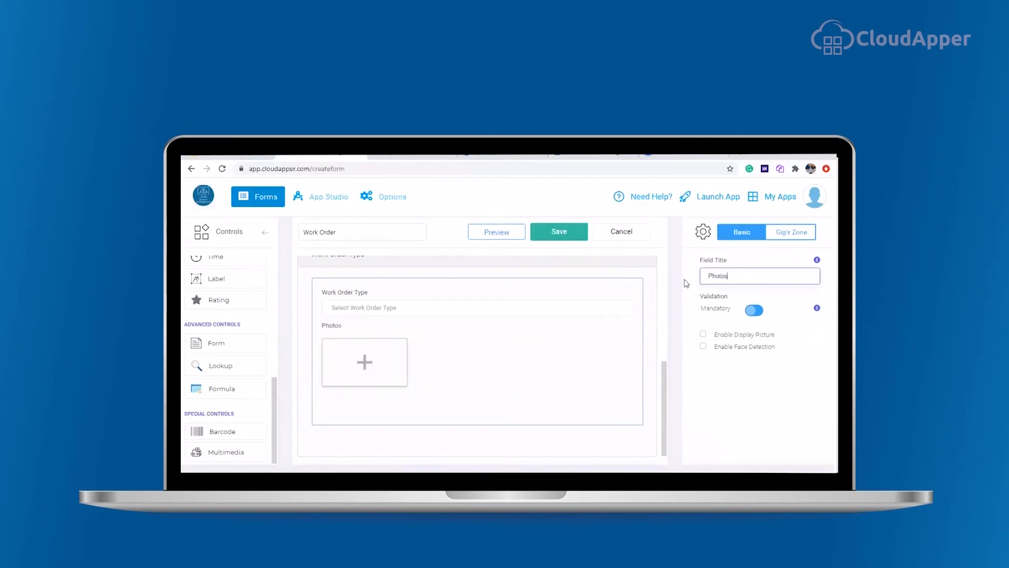
scroll(586, 388, up, 5)
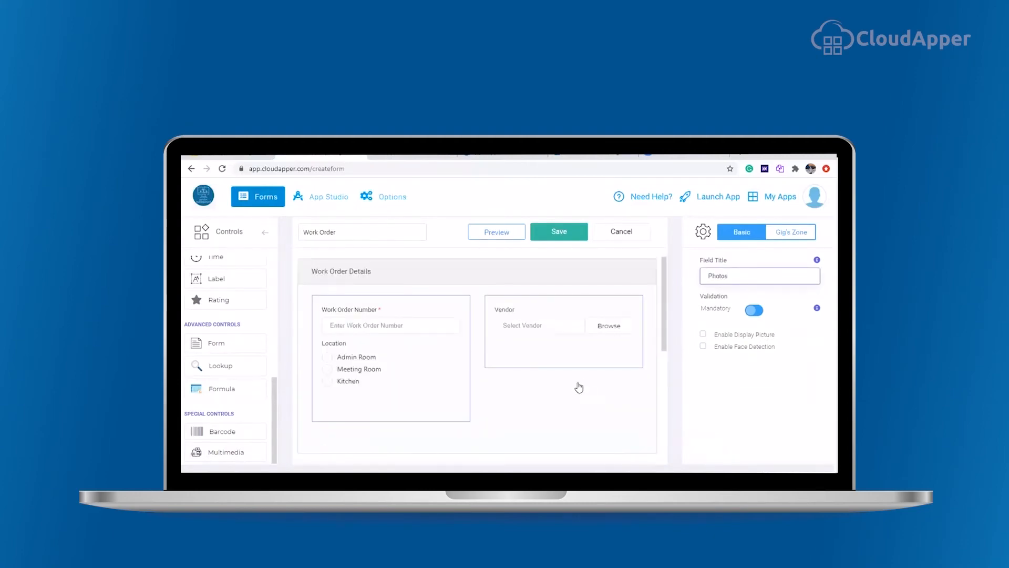
Step: Make the Vendor field mandatory and save the Work Order form
click(537, 309)
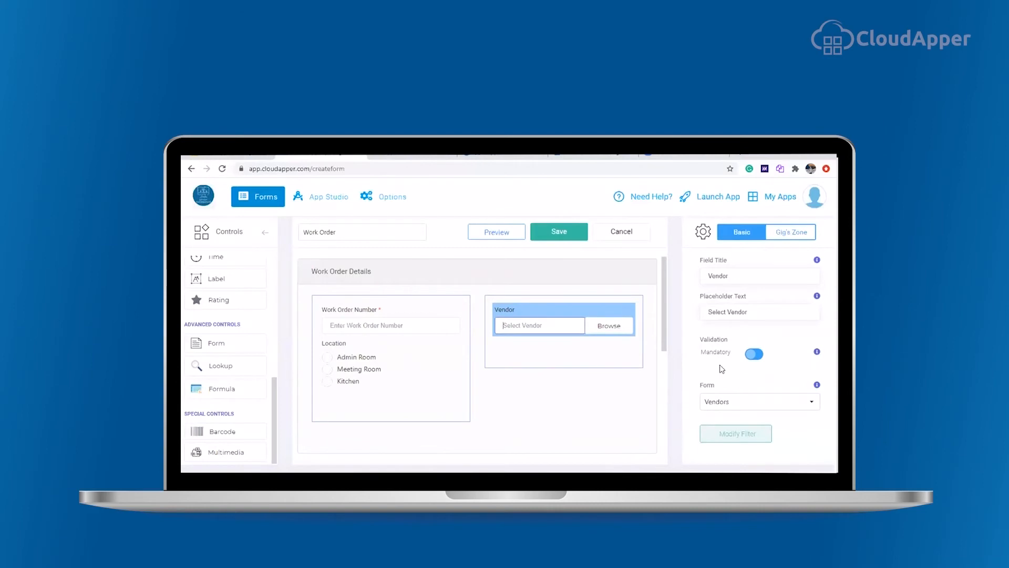
click(751, 355)
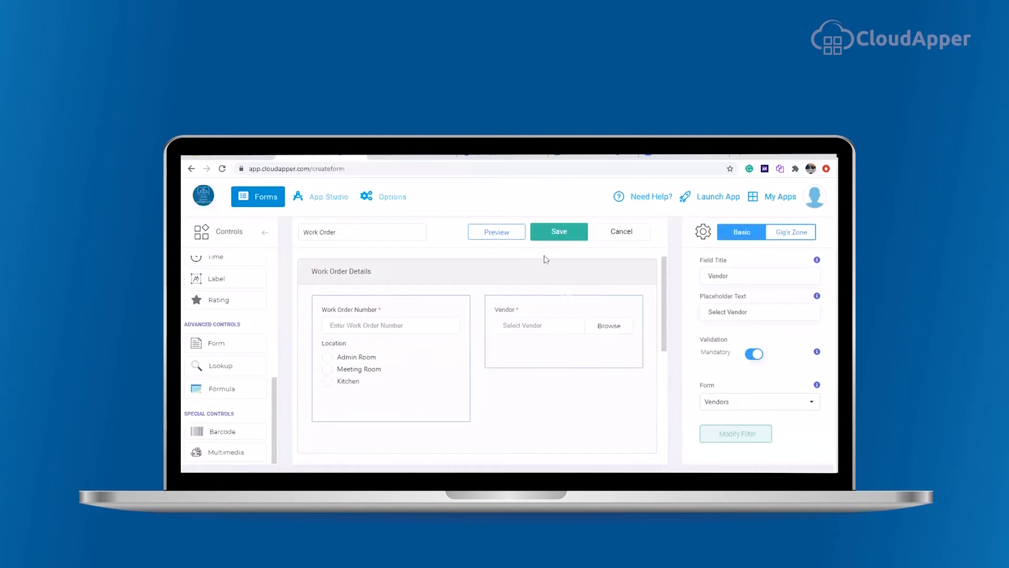
click(561, 235)
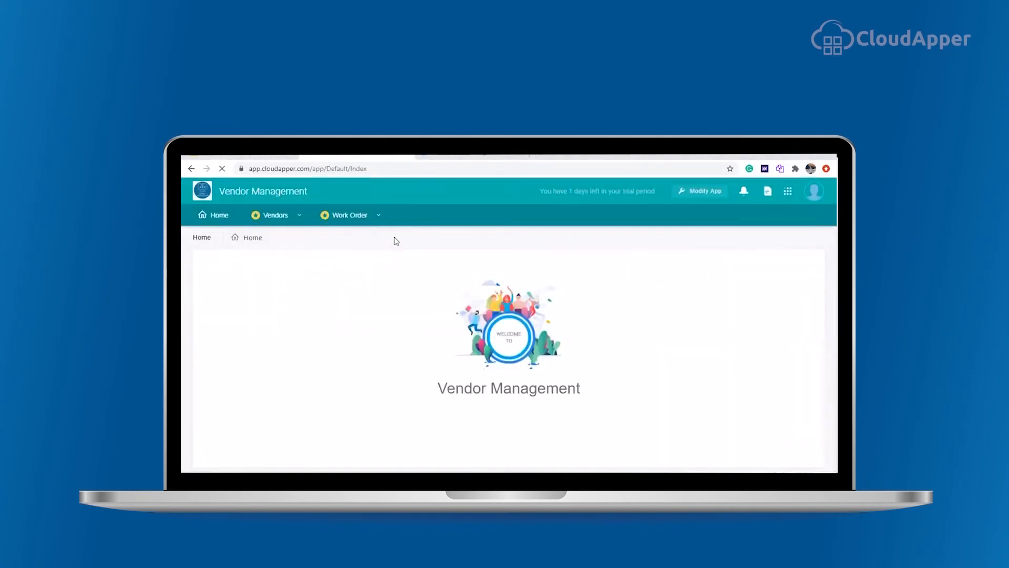
Step: Start a new work order in the app and pick the existing vendor from the Vendors list
click(350, 216)
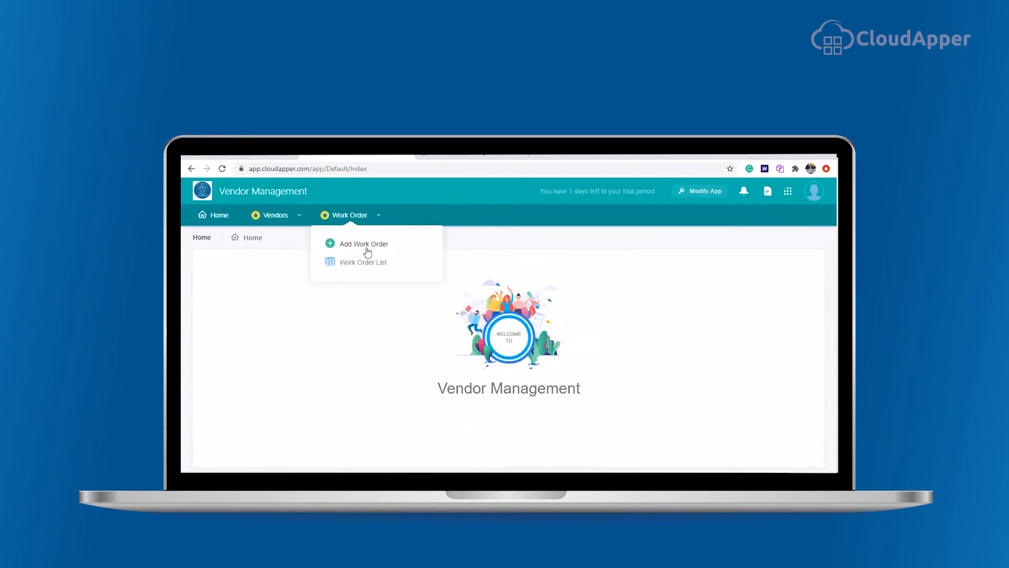
click(367, 246)
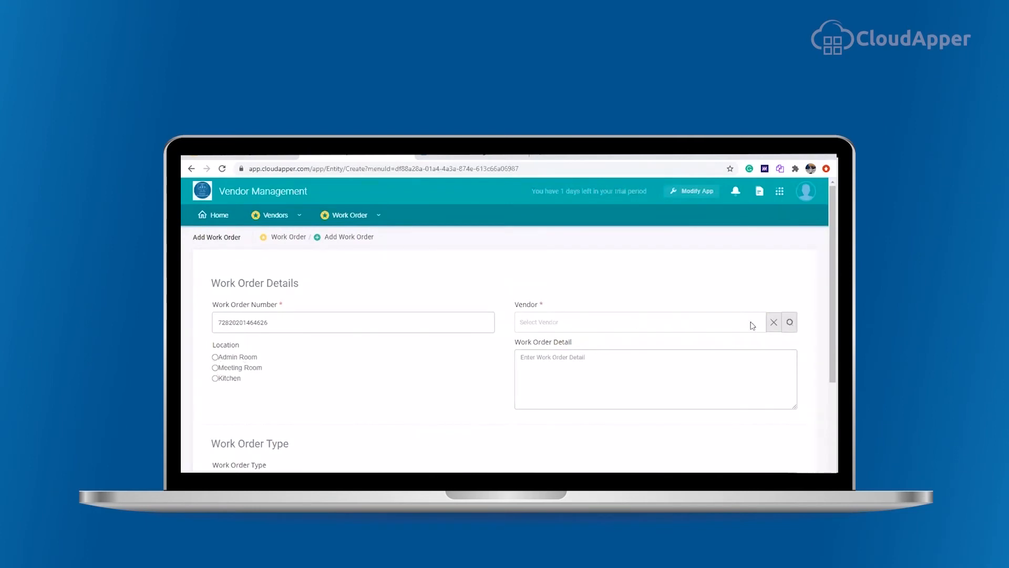
click(791, 330)
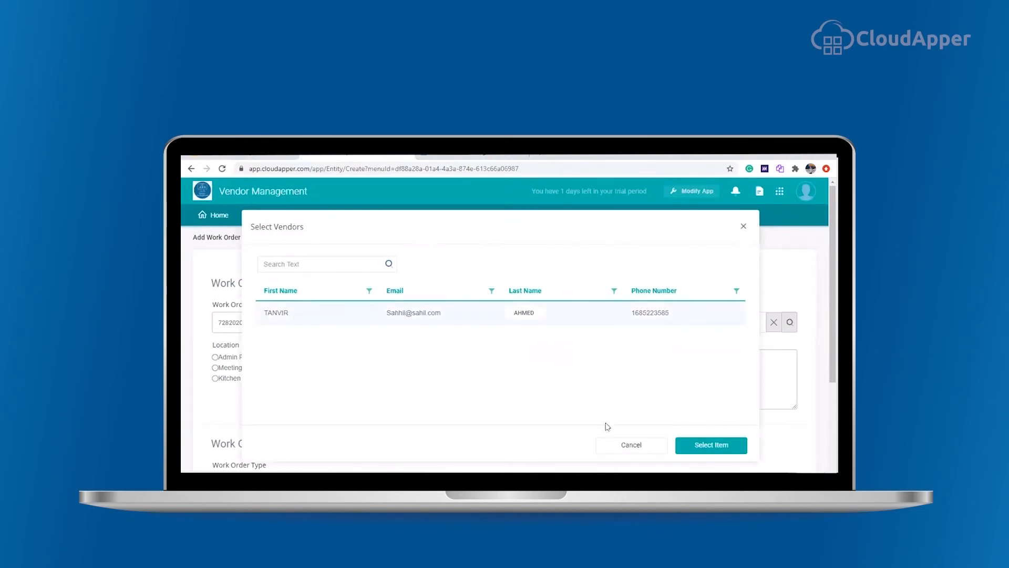
click(706, 444)
Step: Choose Meeting Room as the location and fill in the work order detail
scroll(476, 289, down, 1)
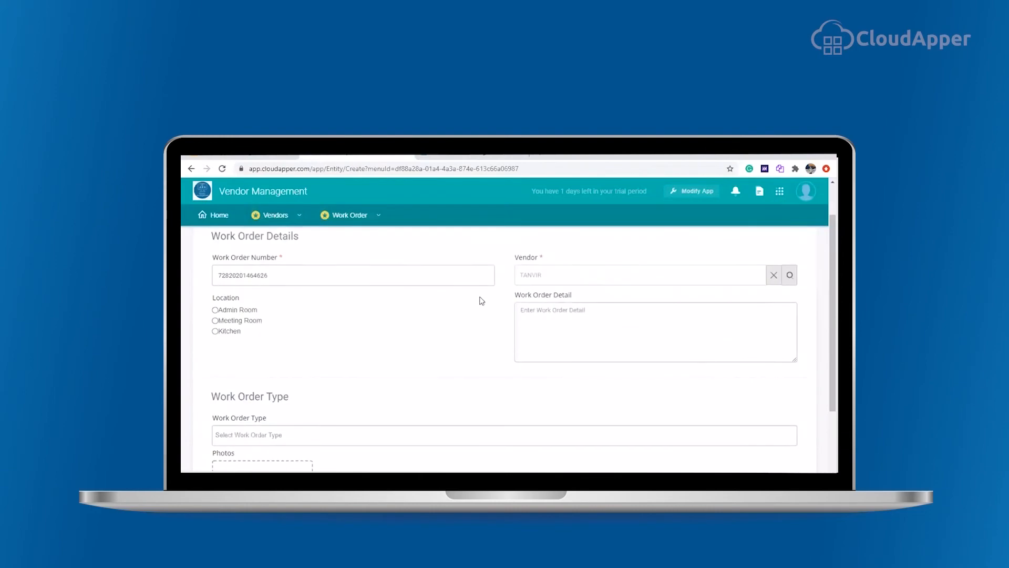
click(539, 313)
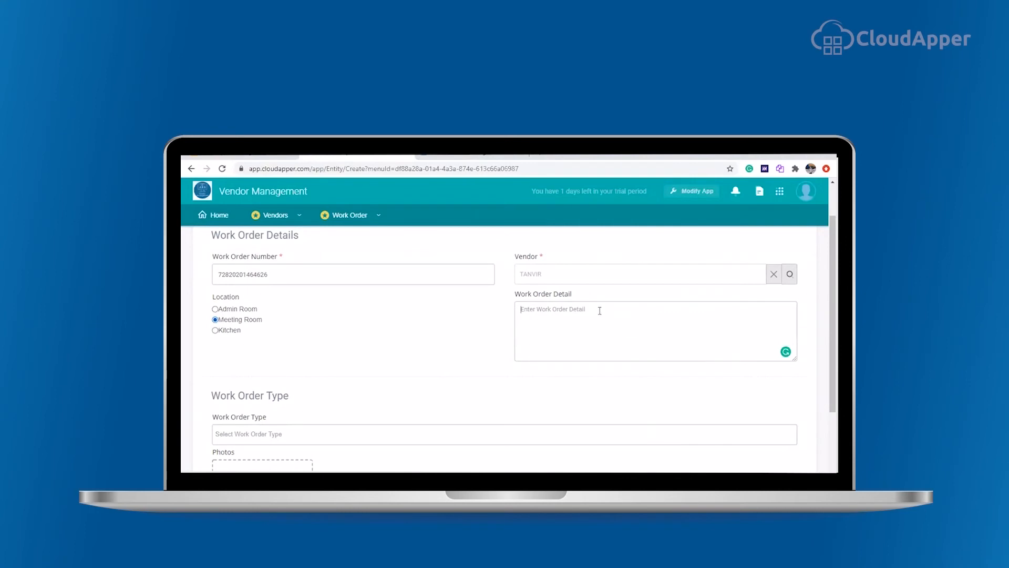
text(Power)
Step: Select Repair as the work order type and save the work order
scroll(600, 310, down, 3)
click(306, 339)
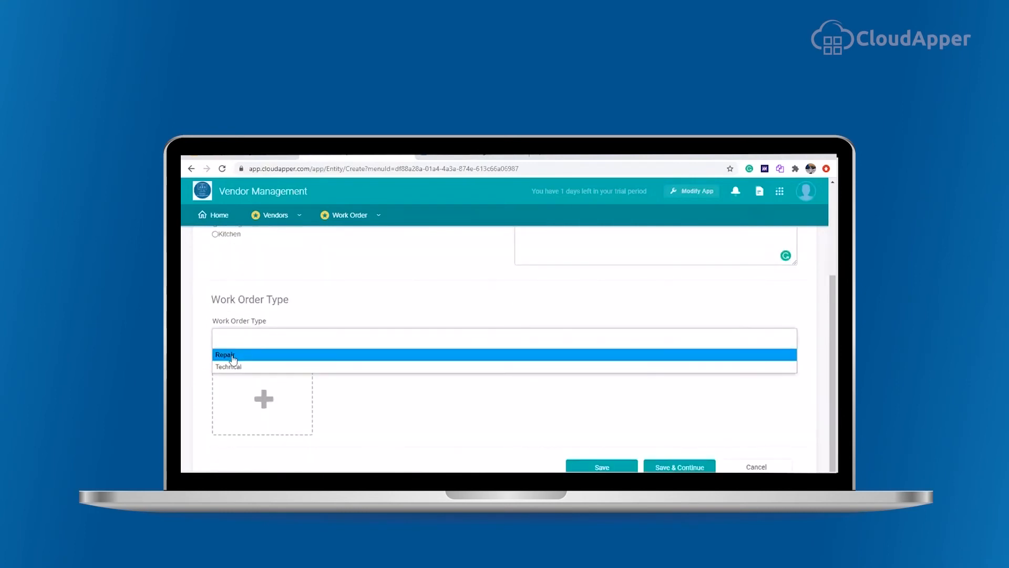
click(233, 355)
click(587, 463)
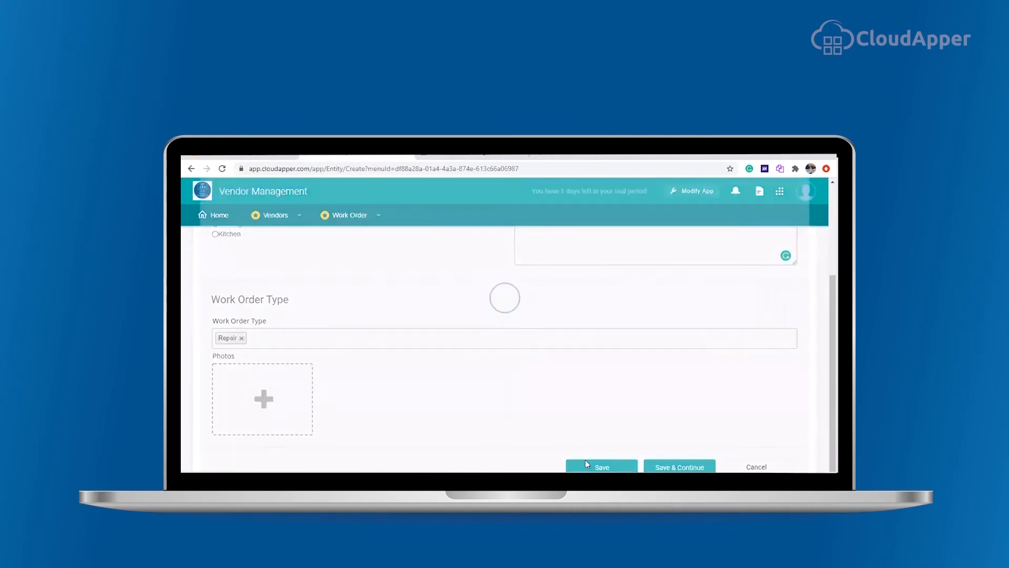
Step: Open the Work Order List to review the saved work order
click(374, 216)
click(367, 263)
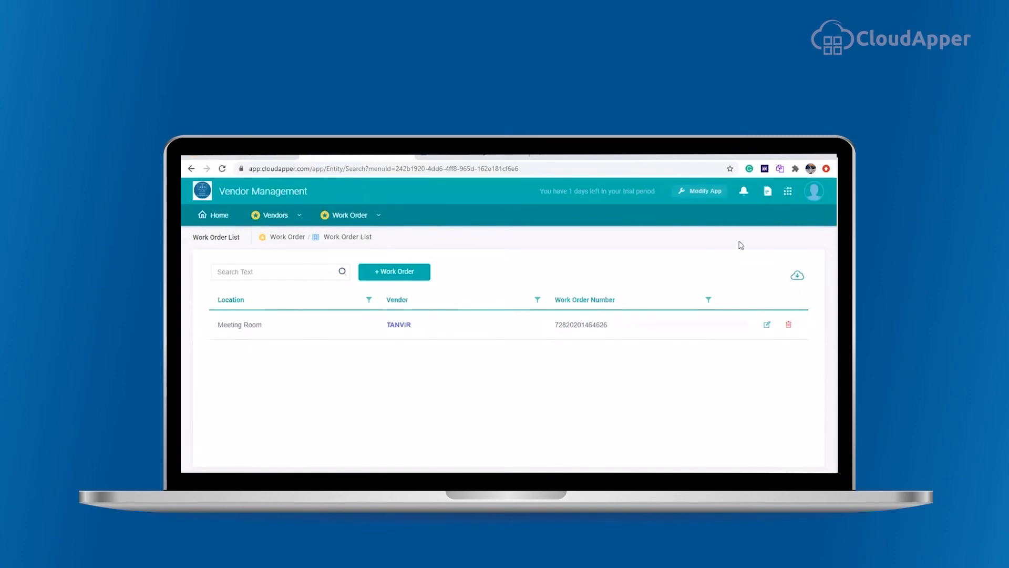
Step: Return to the form builder and create a new form named Work Order Status
click(698, 203)
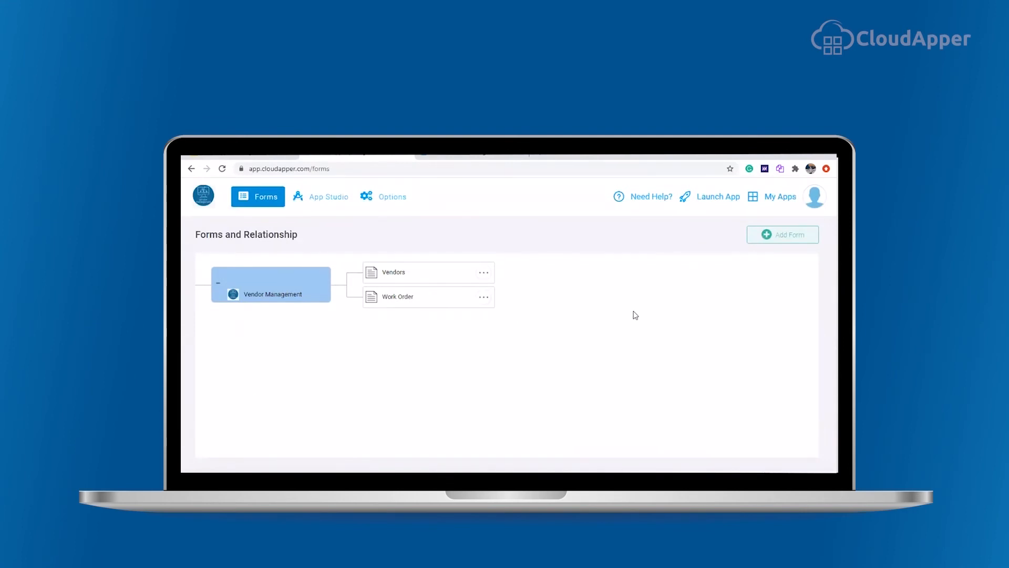
click(778, 236)
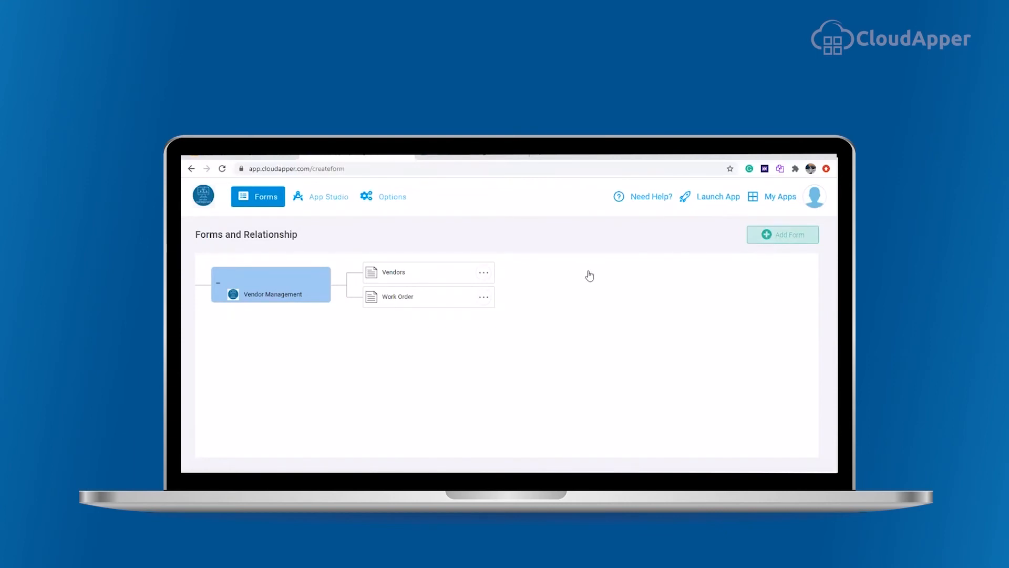
text(Work Order Status)
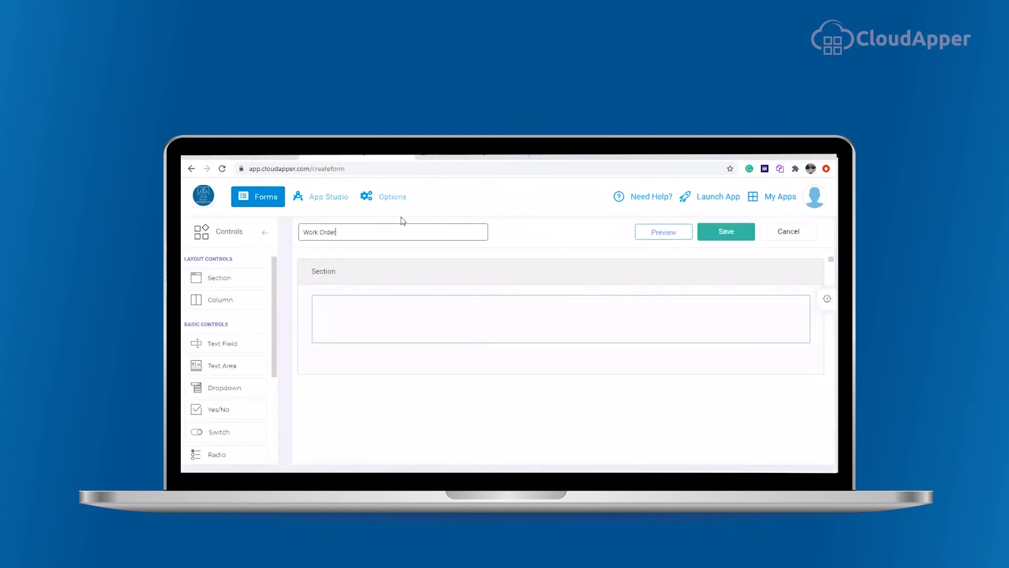
Step: Title the first section Work Order Status Detail and add a second column to it
click(361, 271)
text(Work Order Status Detail)
drag(210, 299, 371, 363)
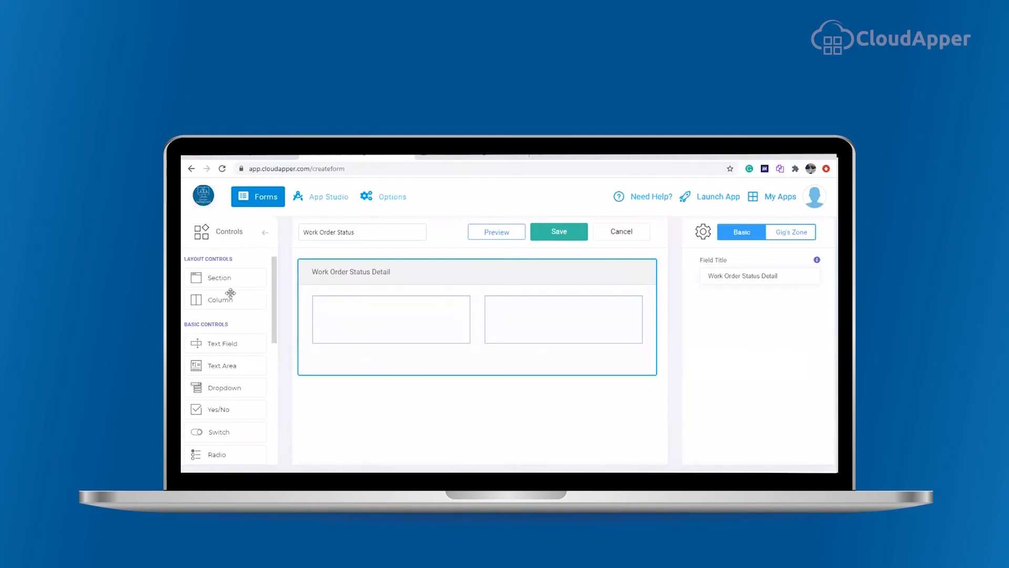
Step: Add a Text Area field titled Description to the first column
drag(218, 365, 351, 317)
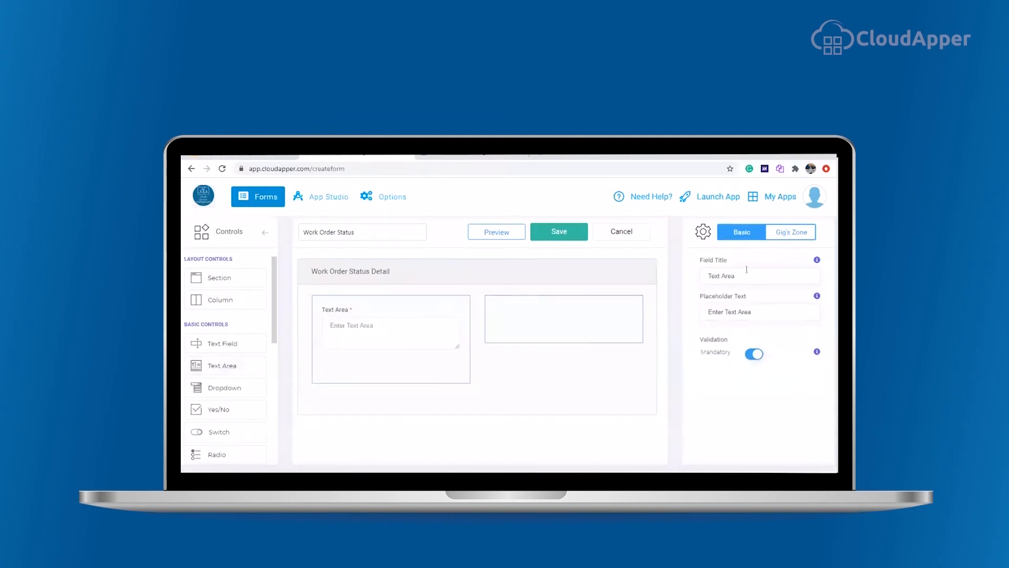
drag(751, 276, 687, 280)
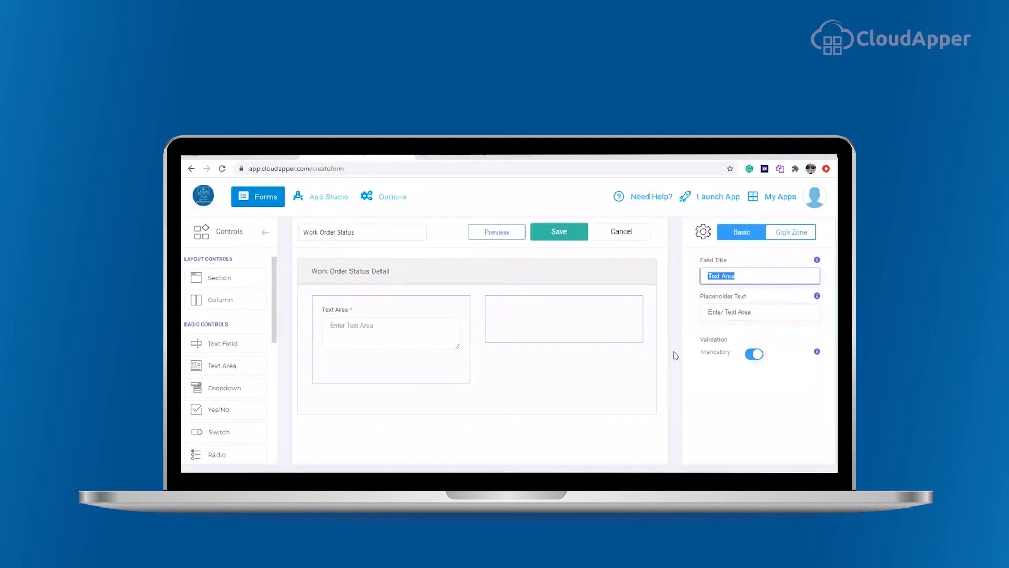
text(Description)
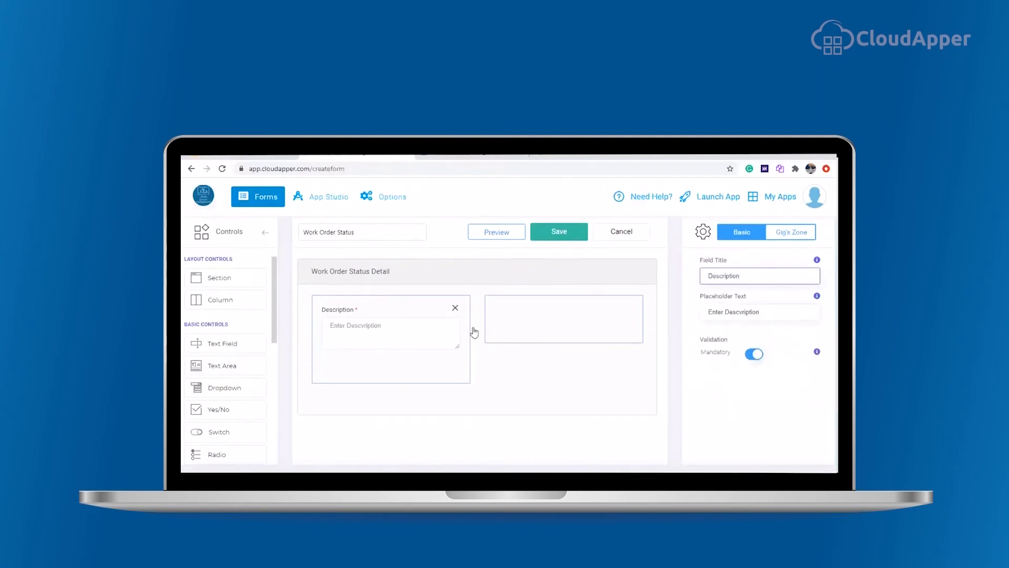
Step: Add a Multi Choice field titled Completed with the choices Yes and No below Description
scroll(226, 426, down, 3)
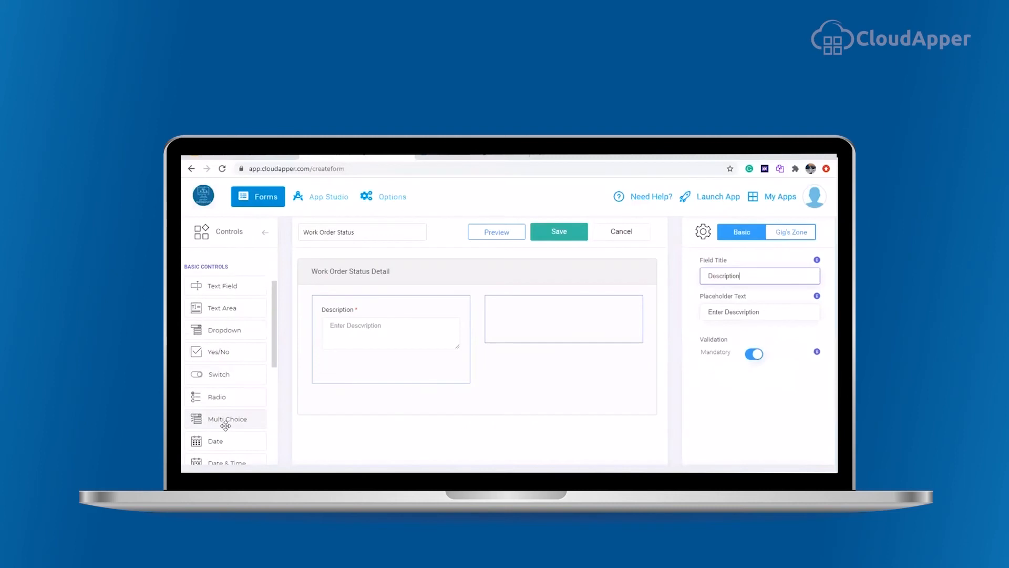
drag(216, 341, 361, 361)
double_click(736, 276)
text(Completed)
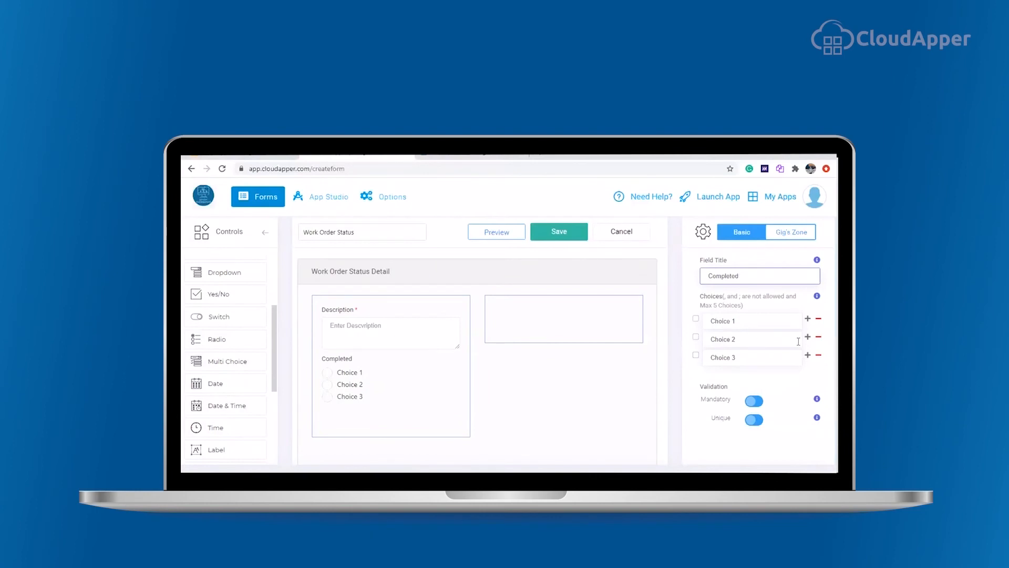
click(819, 355)
click(725, 321)
text(Yes)
click(703, 340)
text(No)
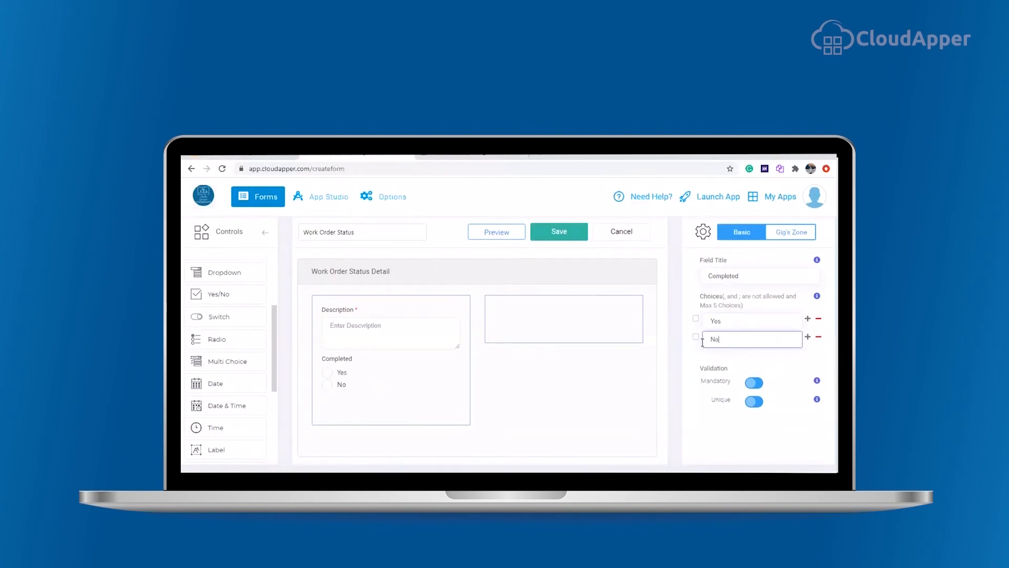
Step: Add a Date field titled Completion Date to the second column
drag(209, 377, 516, 318)
click(743, 280)
key(Home)
text(Completion)
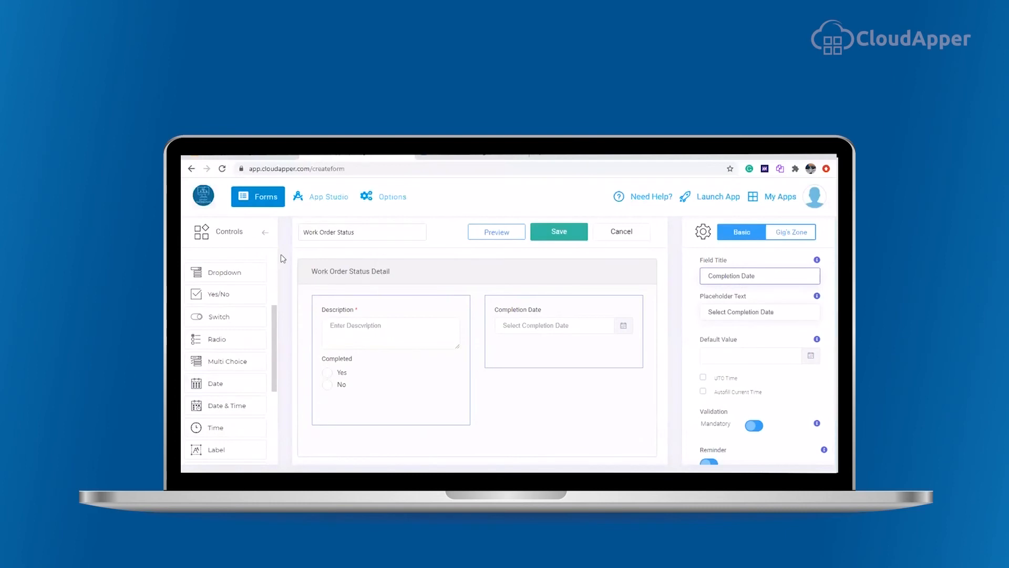
Step: Add a new section below and title it Photos
scroll(230, 280, up, 3)
drag(229, 280, 401, 397)
click(537, 355)
double_click(718, 276)
text(Photos)
Step: Add two Multimedia fields to the Photos section
scroll(241, 397, down, 5)
drag(217, 456, 344, 417)
scroll(377, 416, down, 2)
drag(214, 456, 494, 383)
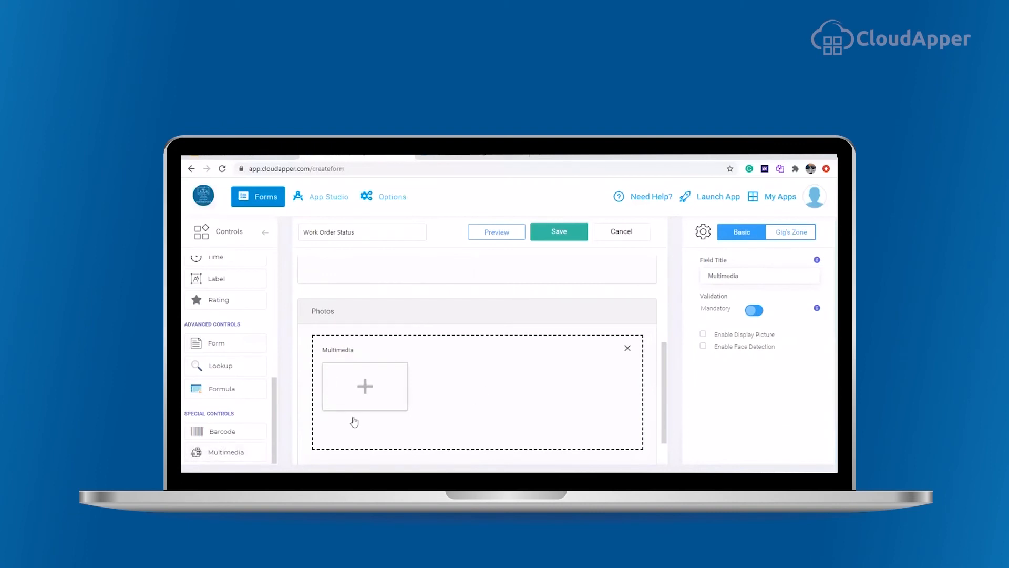
drag(247, 448, 398, 433)
Step: Title the first Multimedia field Before Photos
double_click(436, 387)
double_click(725, 277)
text(Before Photos)
Step: Title the second Multimedia field After Photos and save the Work Order Status form
scroll(342, 362, down, 3)
click(351, 309)
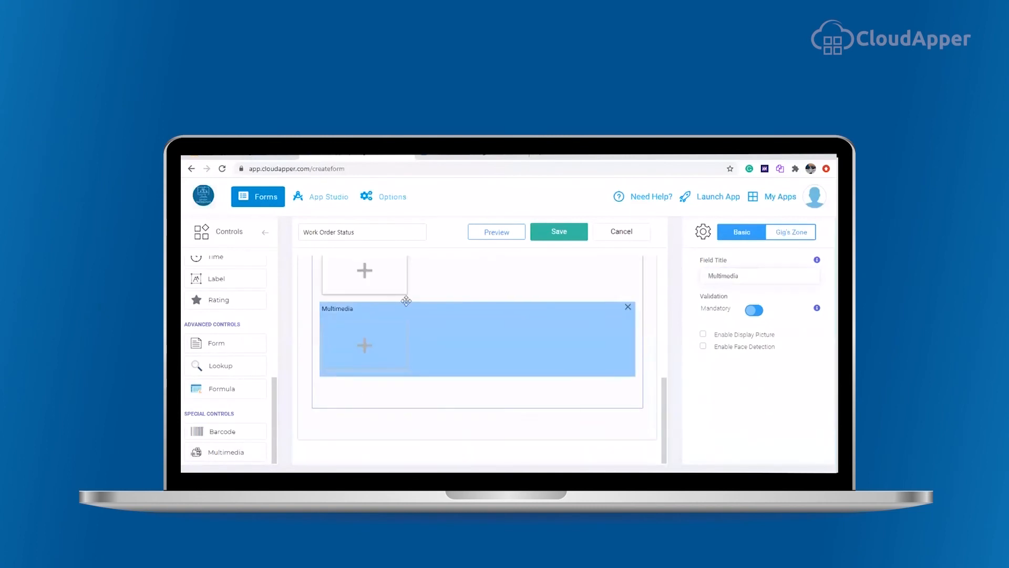
drag(752, 277, 670, 317)
text(After Photos)
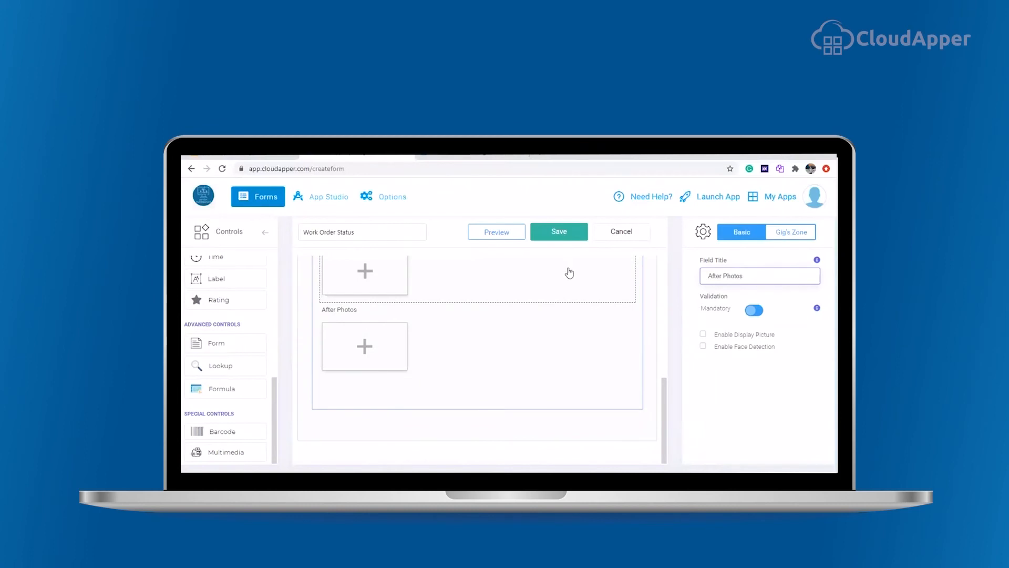
click(566, 231)
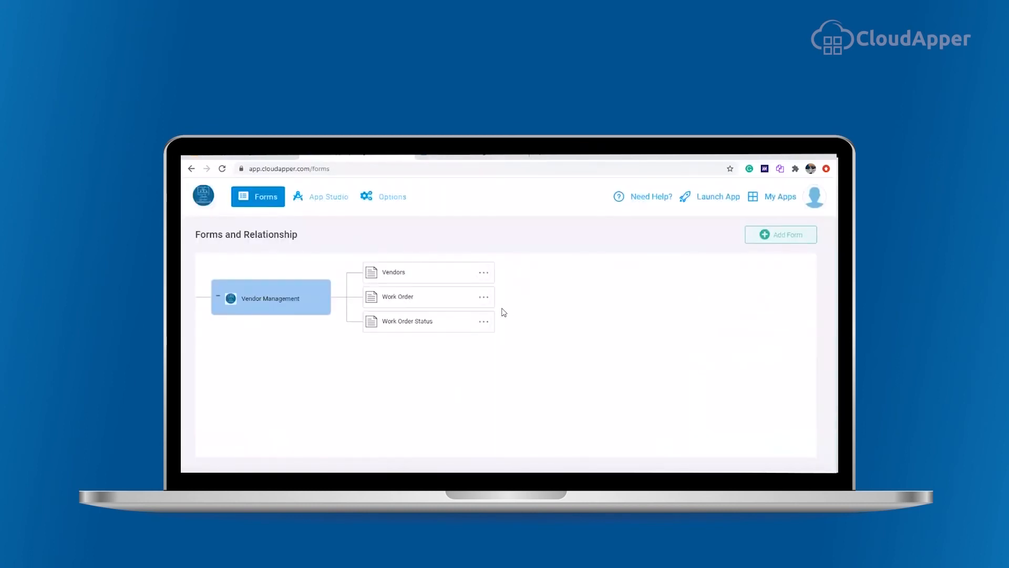
Step: Add a relation from the Work Order form to the Work Order Status form
click(484, 298)
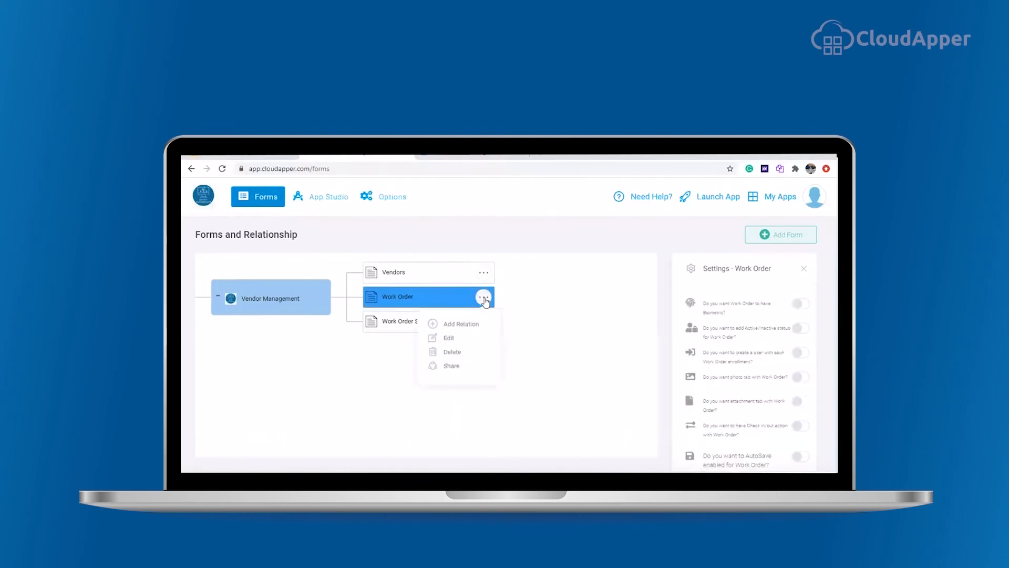
click(440, 324)
click(438, 322)
click(559, 393)
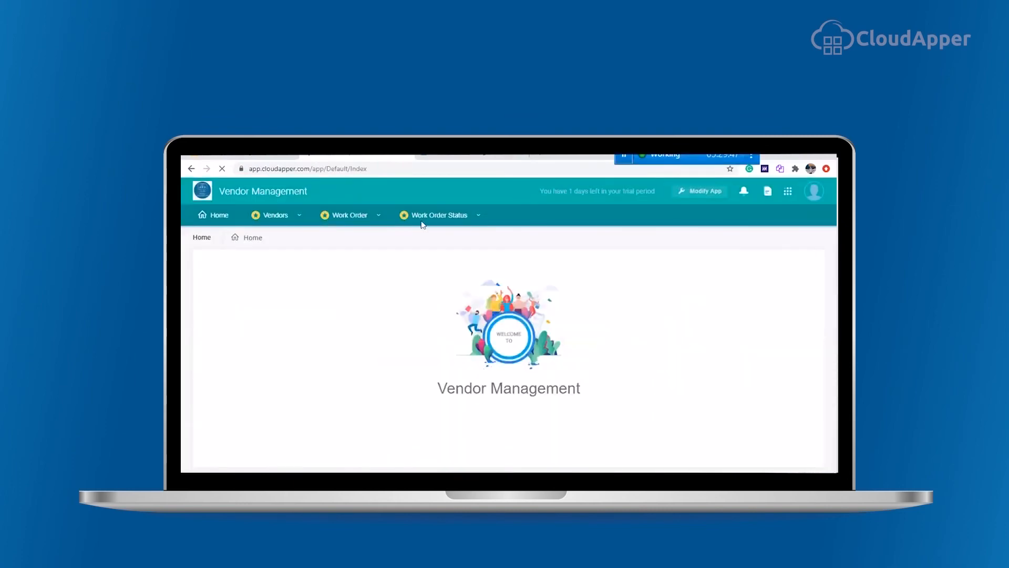
Step: Start a new work order status record in the app and select the existing work order
click(434, 216)
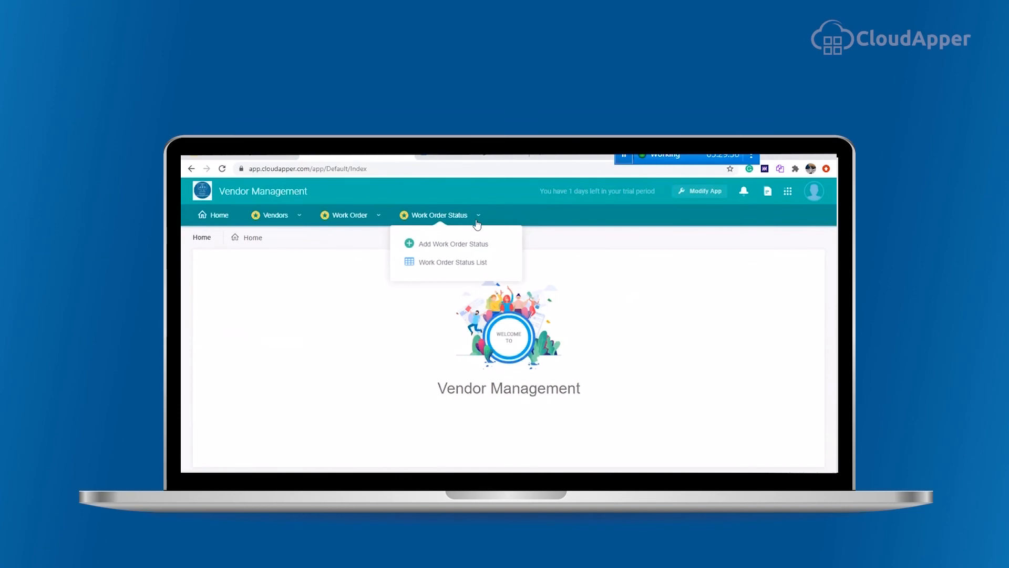
click(465, 245)
click(329, 311)
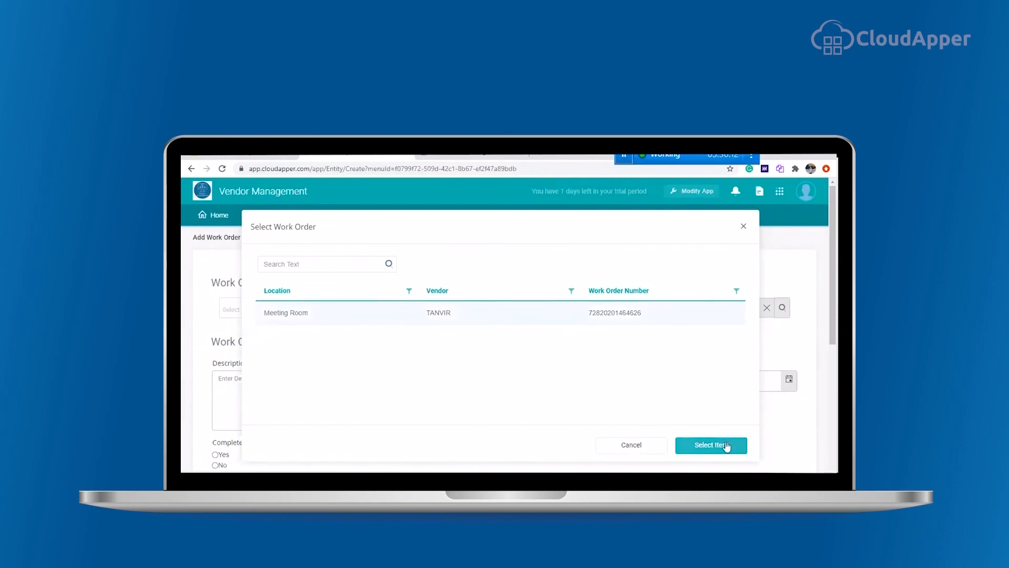
click(710, 445)
Step: Set the completion date to July 28, 2020
scroll(334, 318, down, 3)
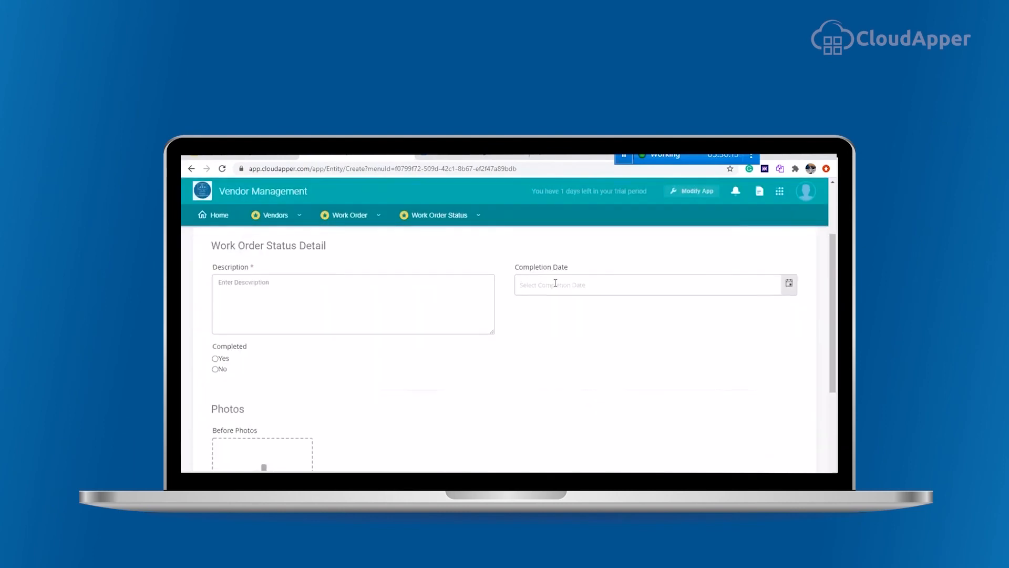
click(790, 287)
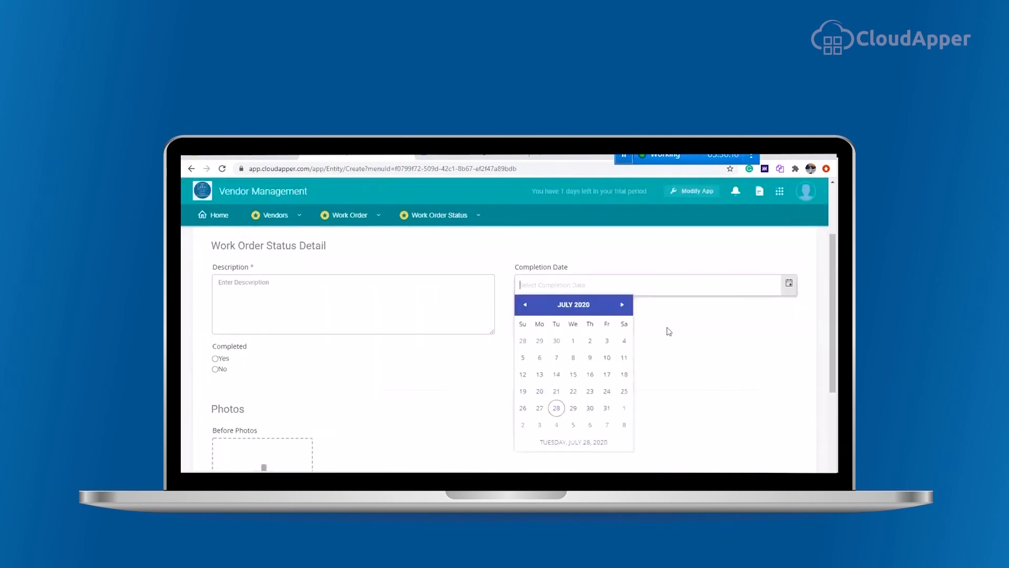
click(557, 410)
Step: Enter the description Work Order is completed and mark Completed as Yes
click(243, 292)
text(Work Order is completed)
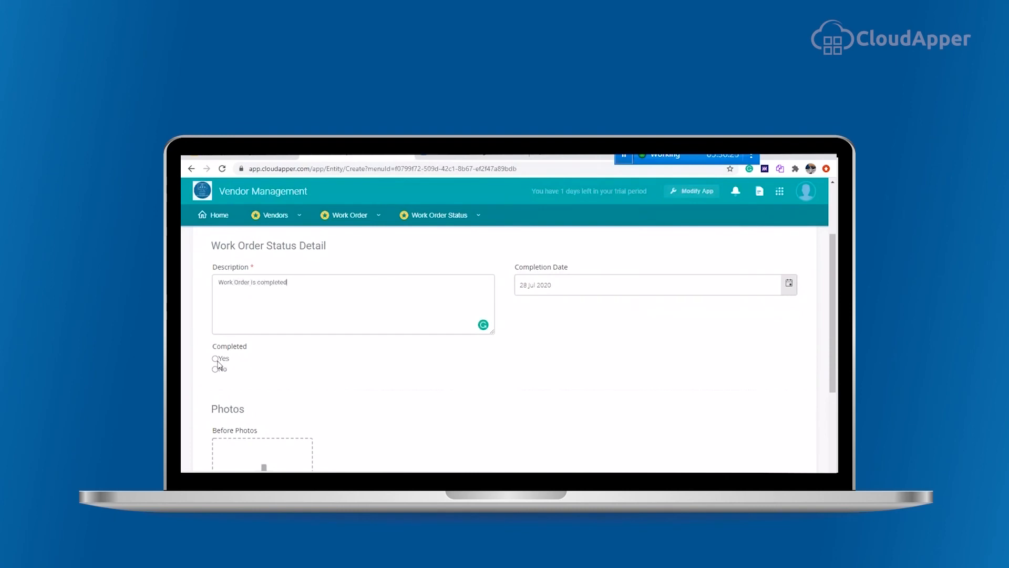
click(215, 358)
scroll(317, 390, down, 2)
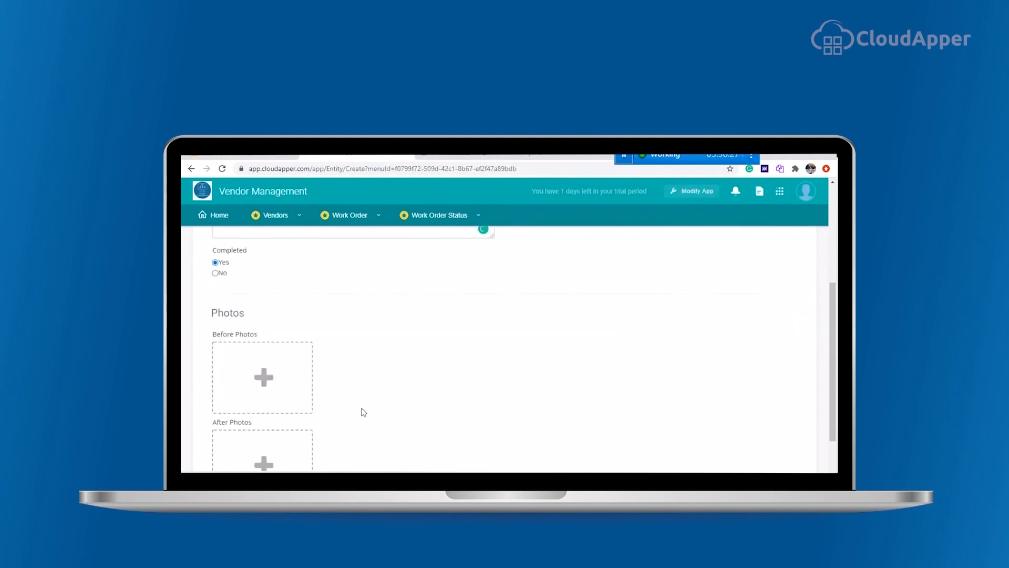
scroll(264, 331, down, 1)
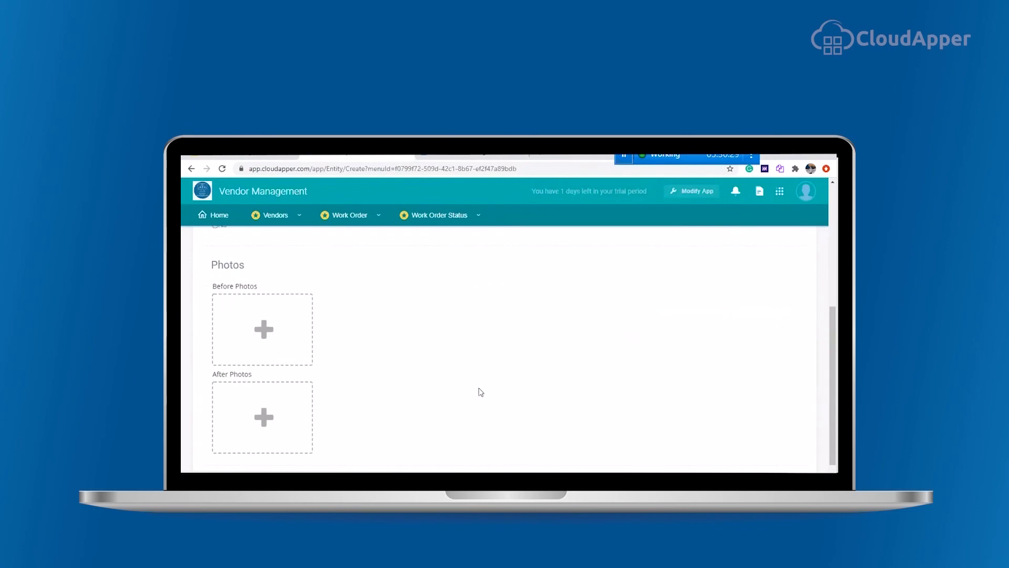
Step: Save the work order status record and open the Work Order Status list
scroll(573, 415, down, 1)
click(613, 441)
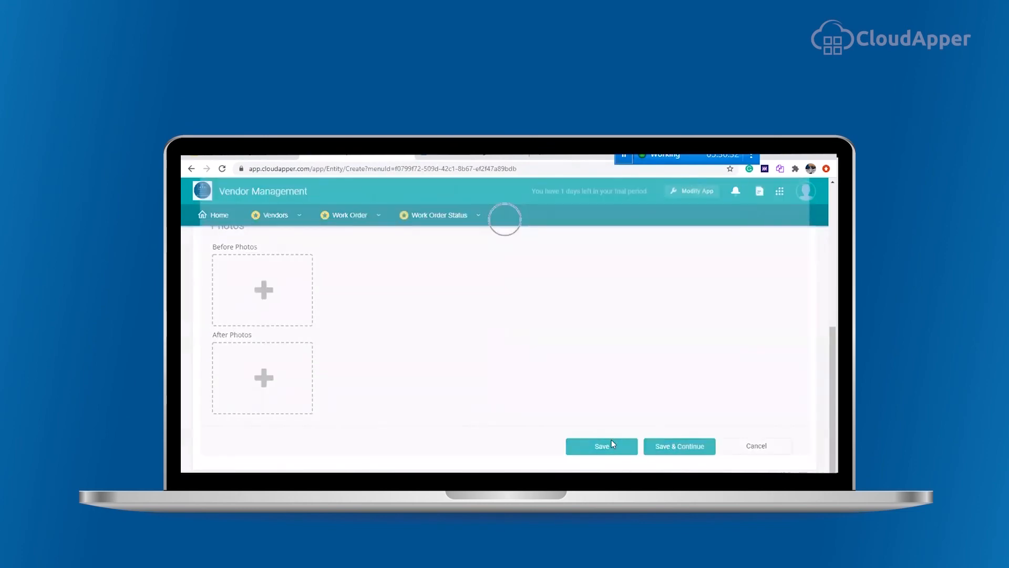
click(476, 220)
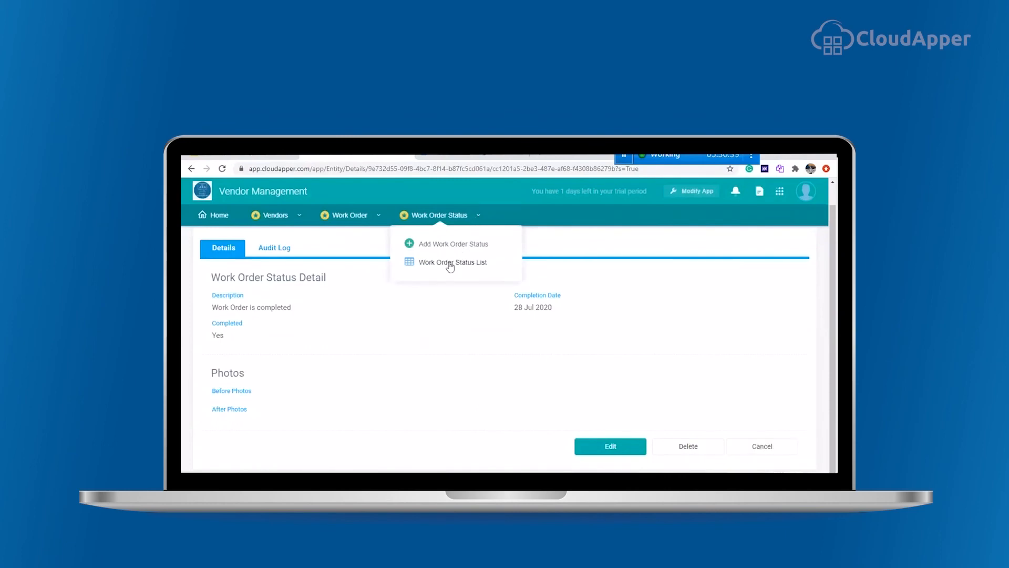
click(450, 263)
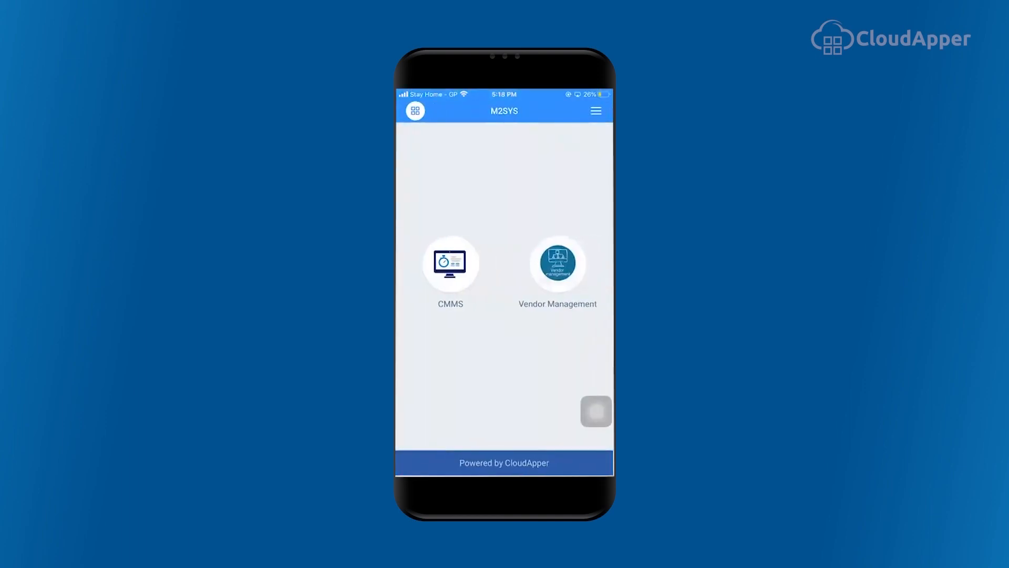
Step: In the mobile Vendor Management app, add a new vendor with first name, last name and e-mail, and save it
click(558, 264)
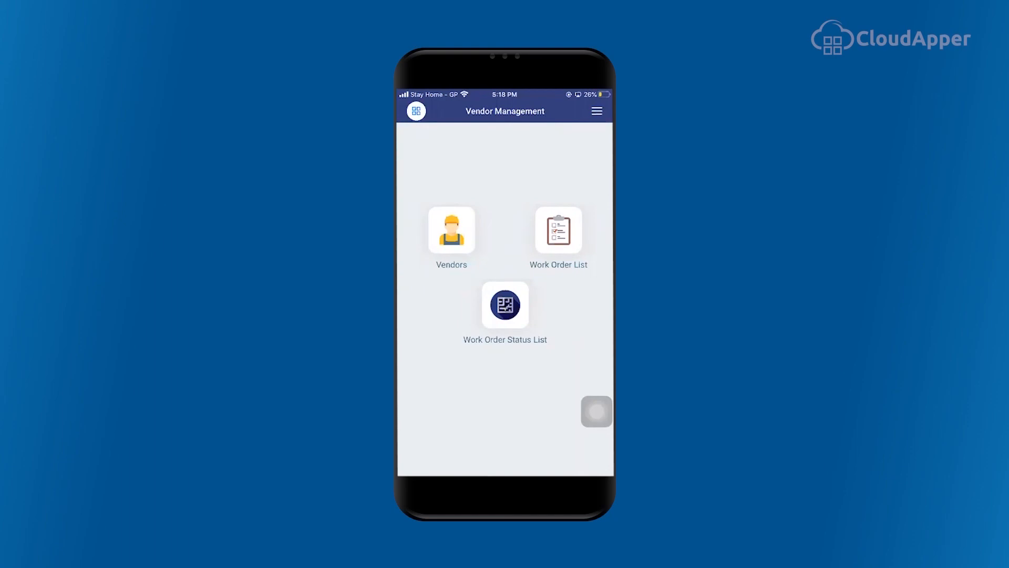
click(451, 230)
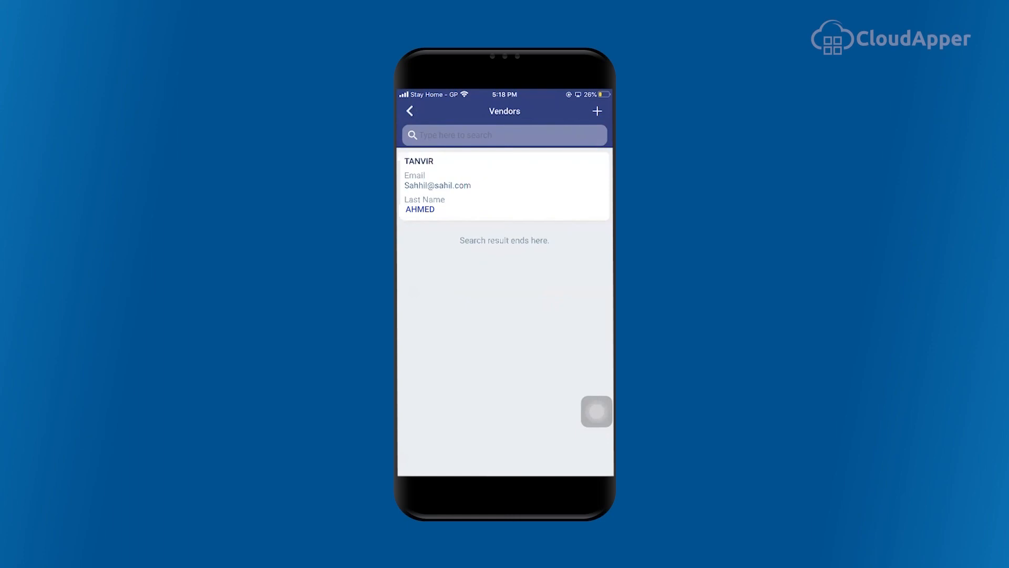
click(597, 111)
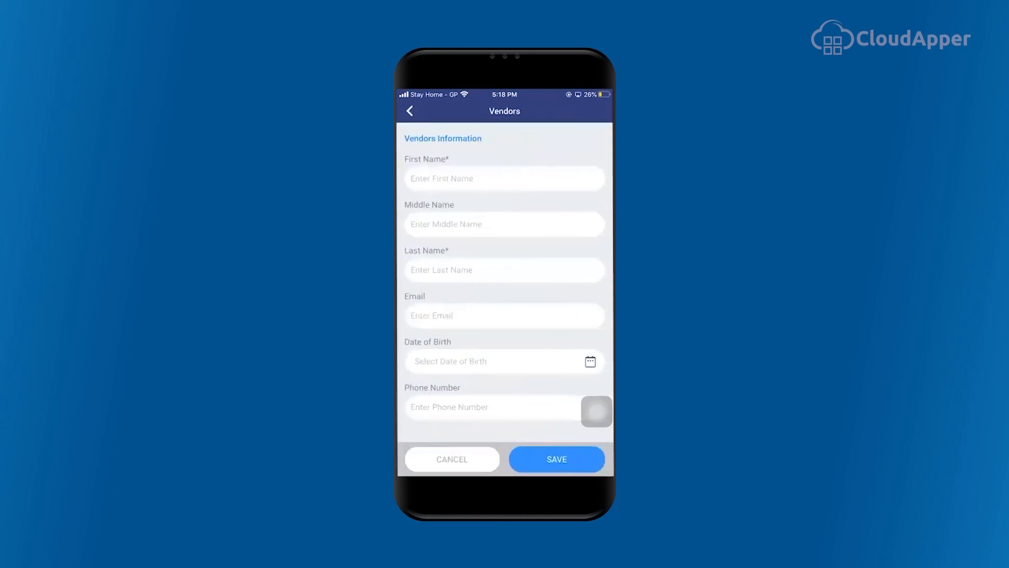
click(505, 179)
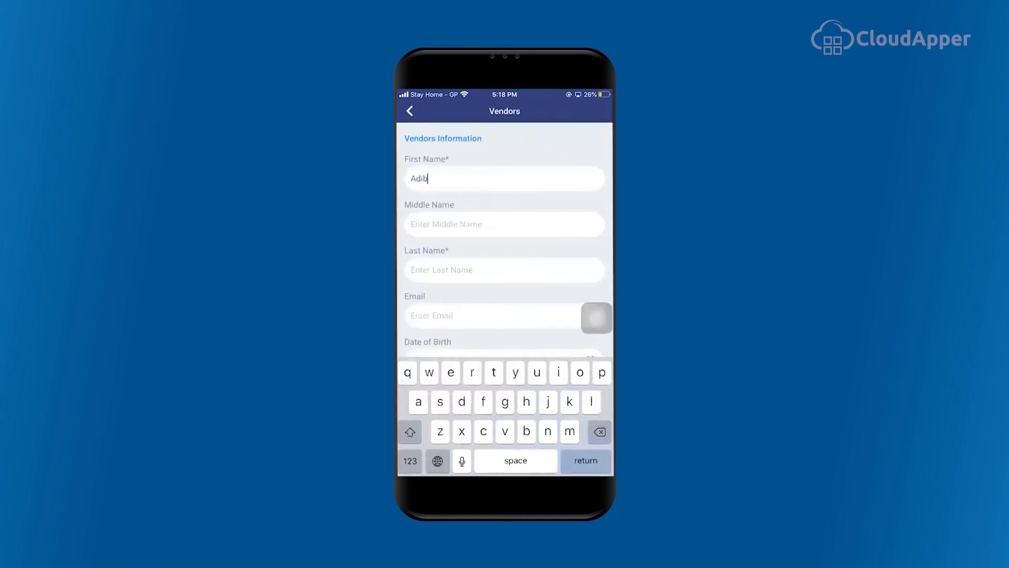
click(504, 270)
click(494, 316)
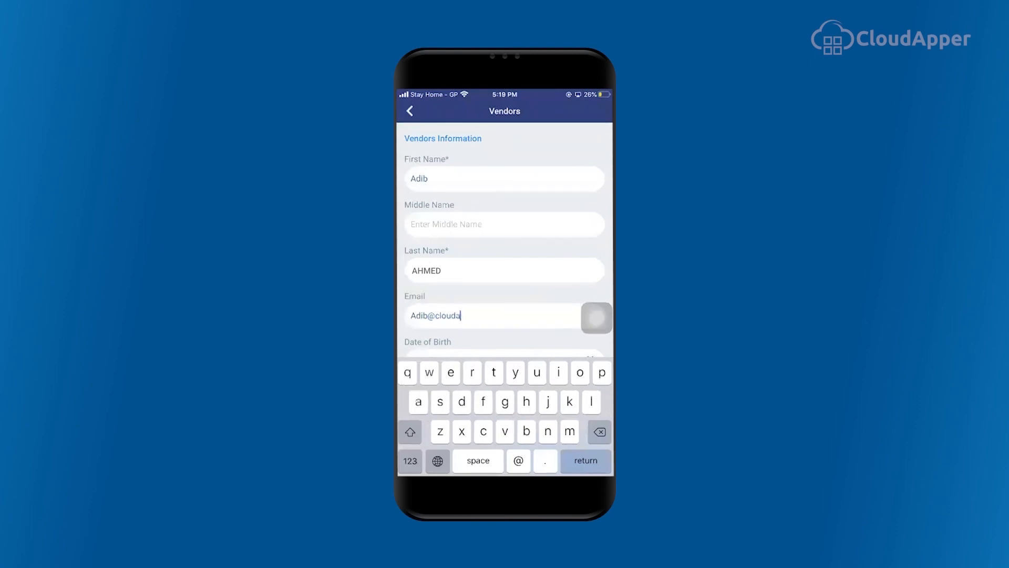
key(Return)
click(556, 459)
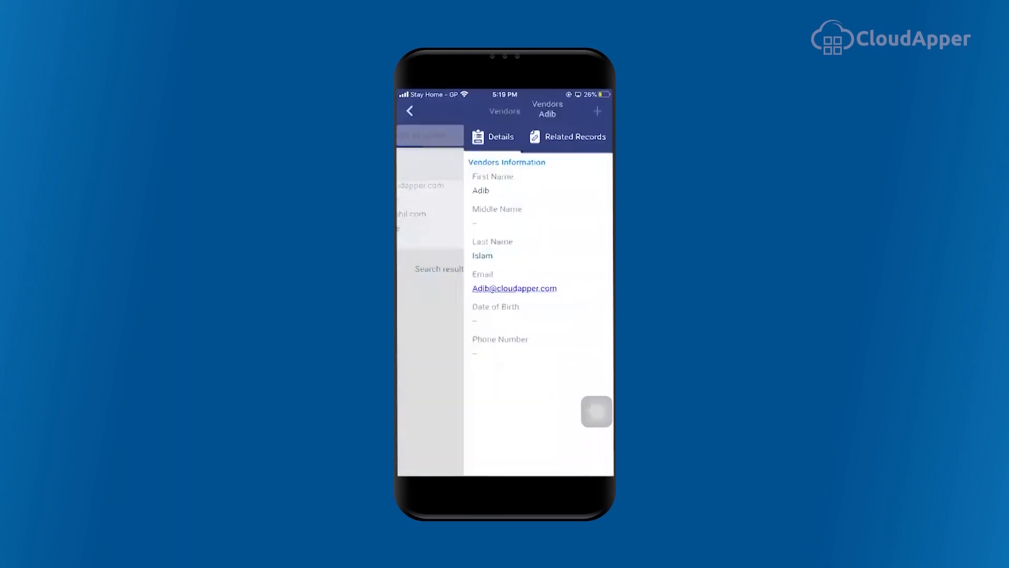
Step: Go back and review the vendors list in the mobile app
click(410, 111)
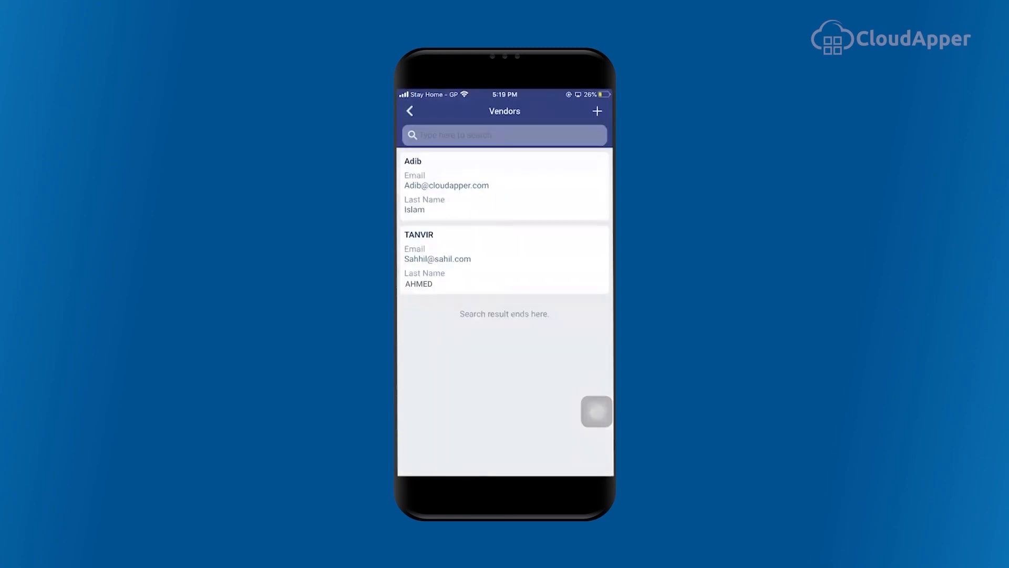
click(410, 111)
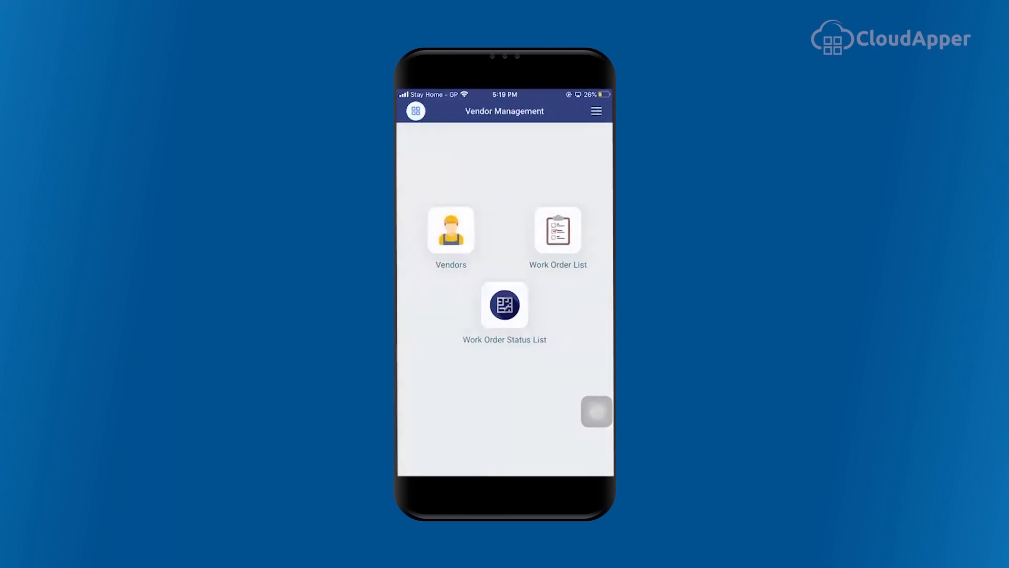
click(451, 226)
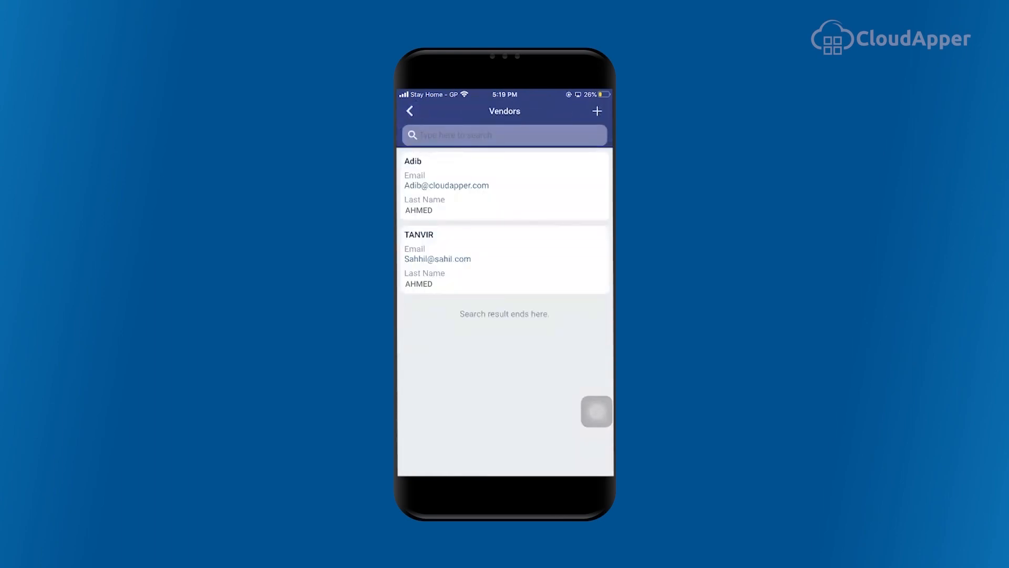
click(410, 111)
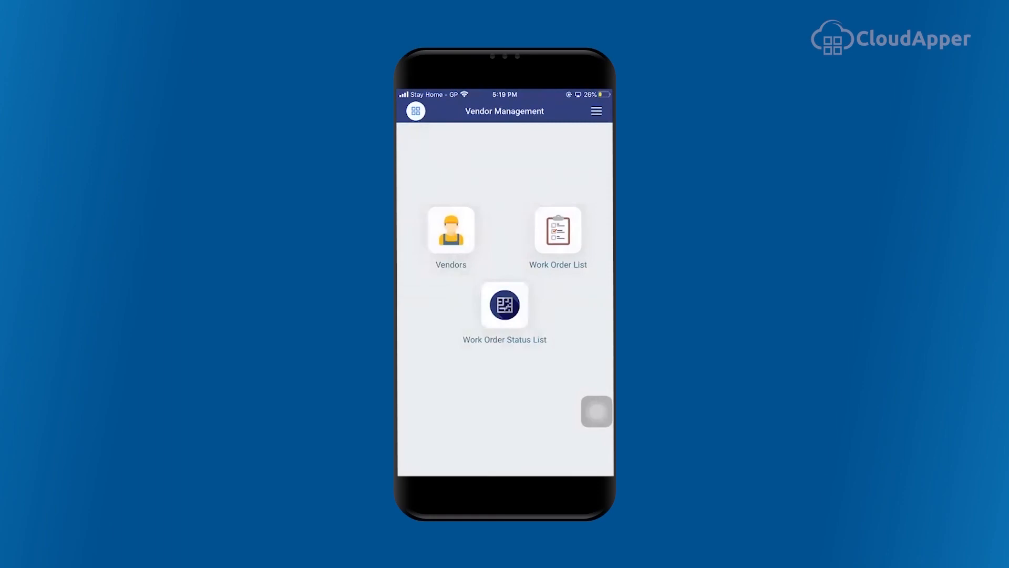
Step: Create a new work order for the new vendor in Meeting Room with detail Light fixture is damaged, and save it
click(558, 230)
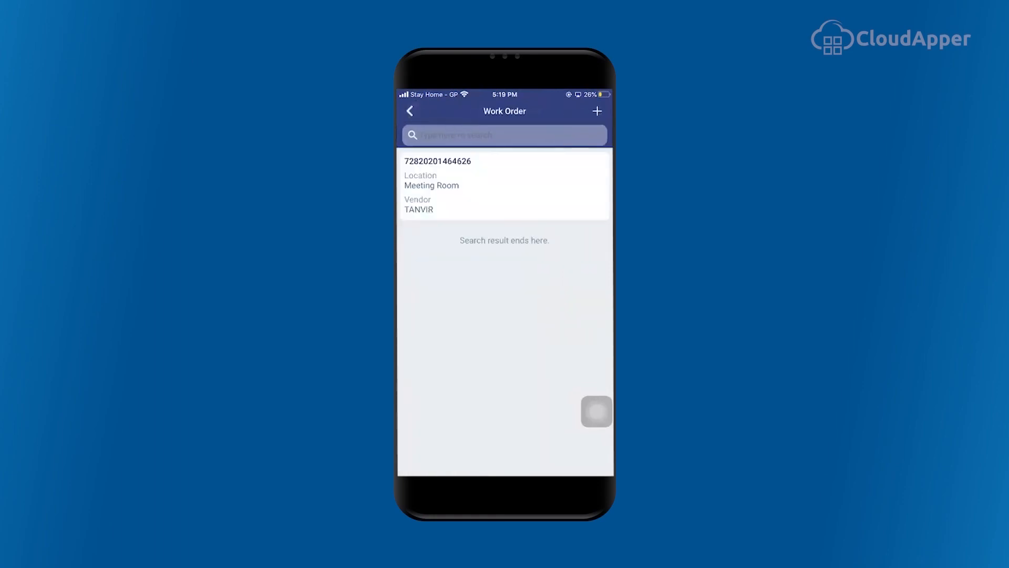
click(598, 111)
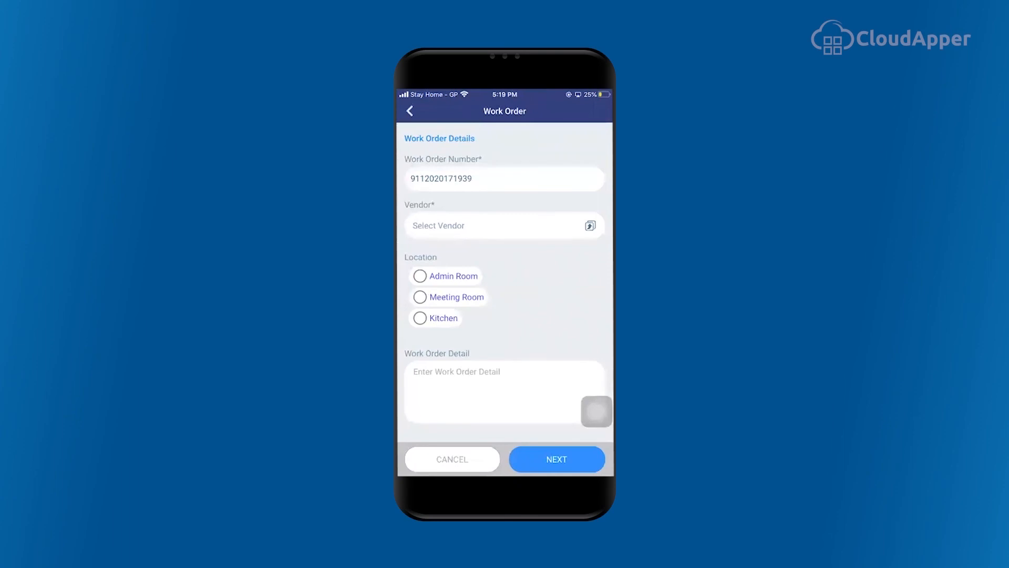
click(504, 225)
click(504, 392)
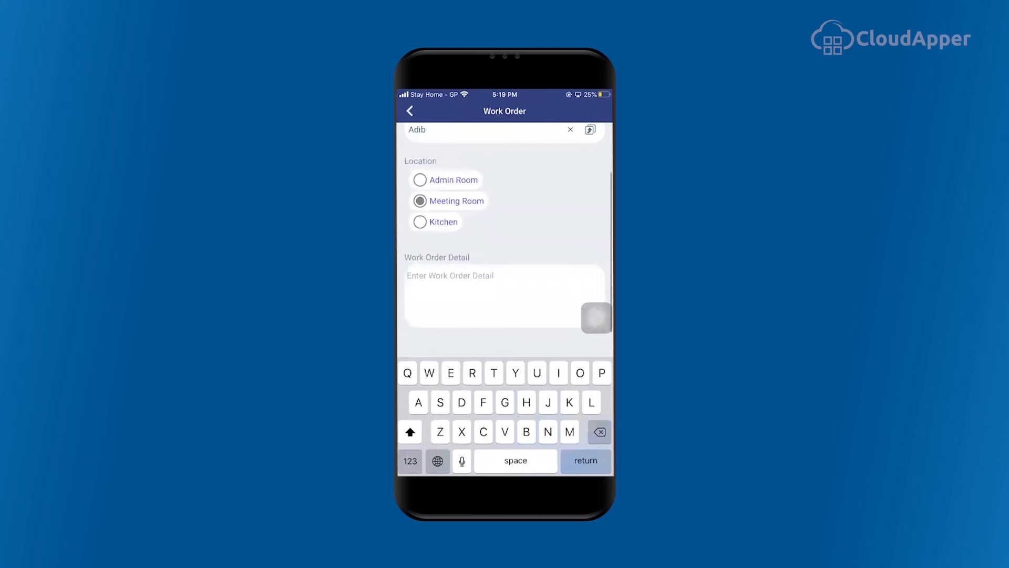
text(Light fixture is)
text(damaged)
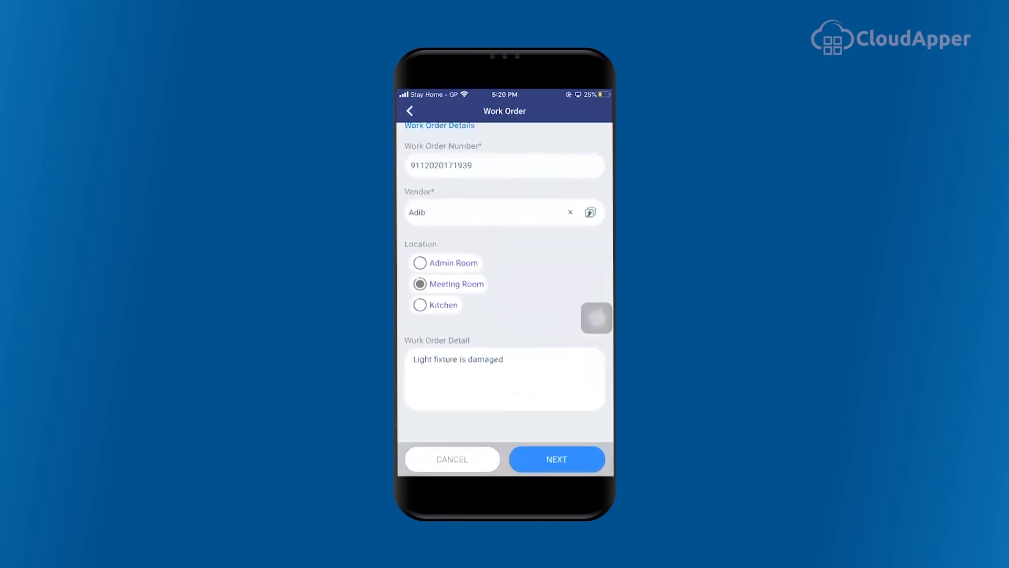
click(556, 459)
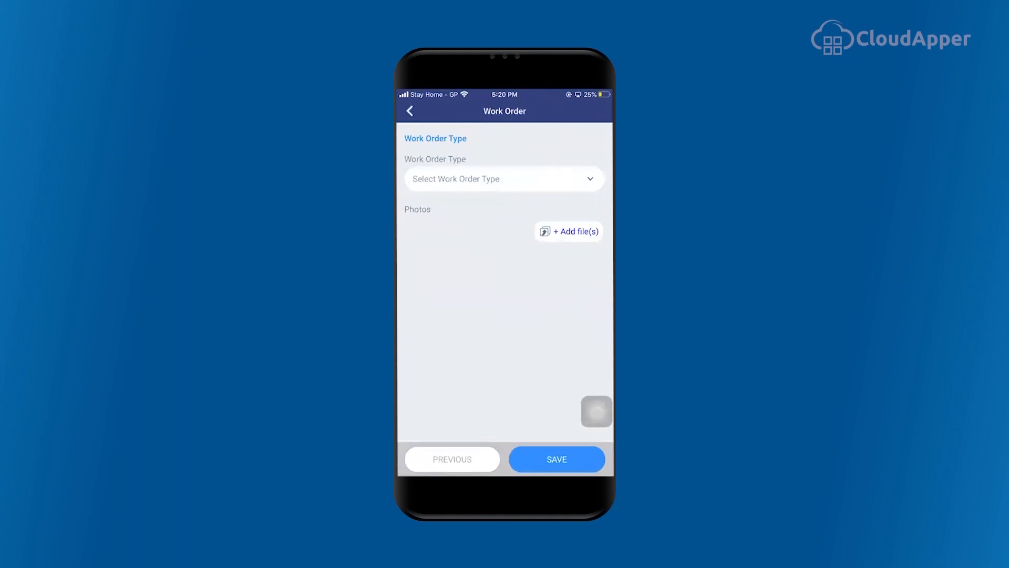
click(557, 459)
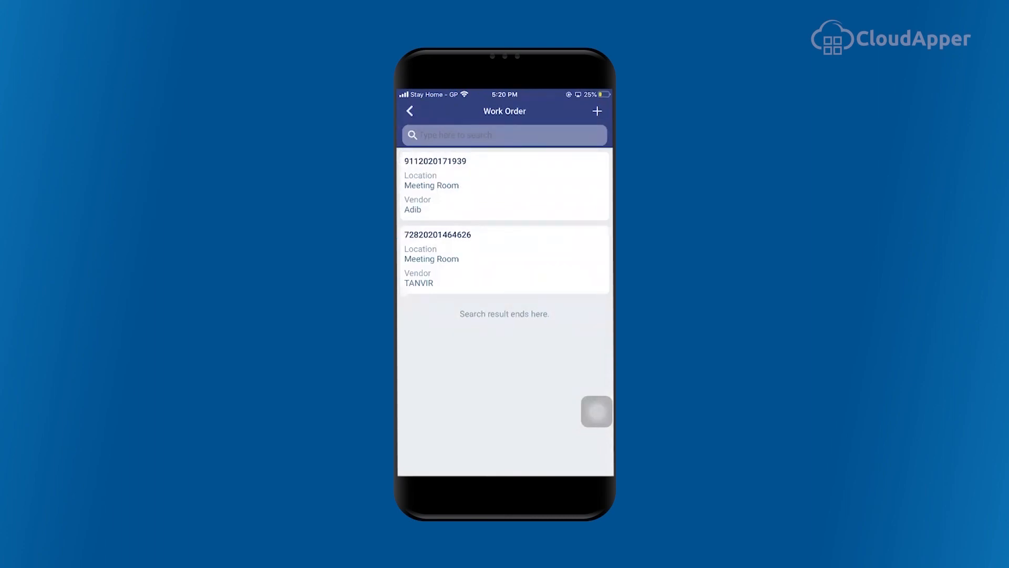
click(410, 111)
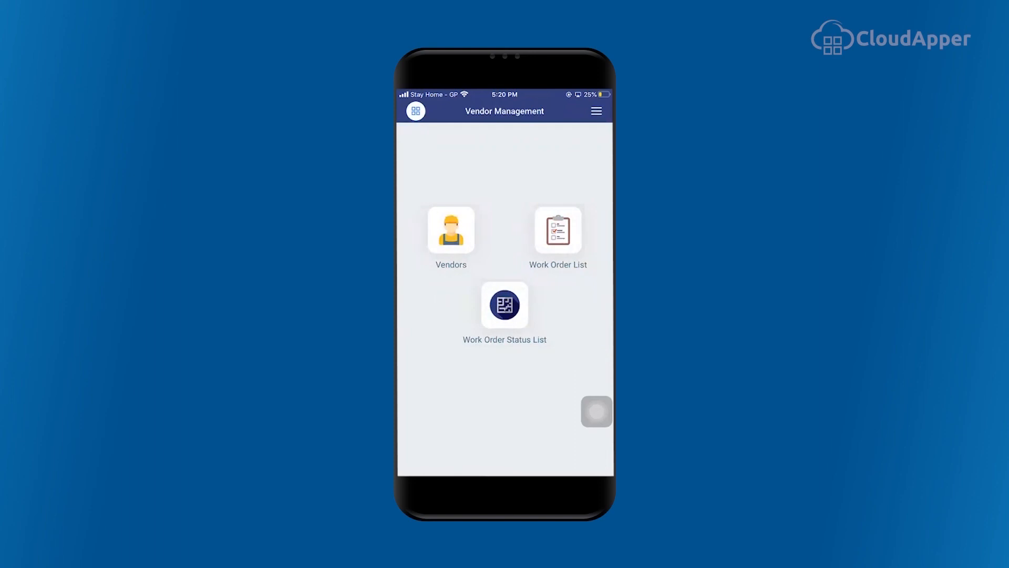
click(505, 305)
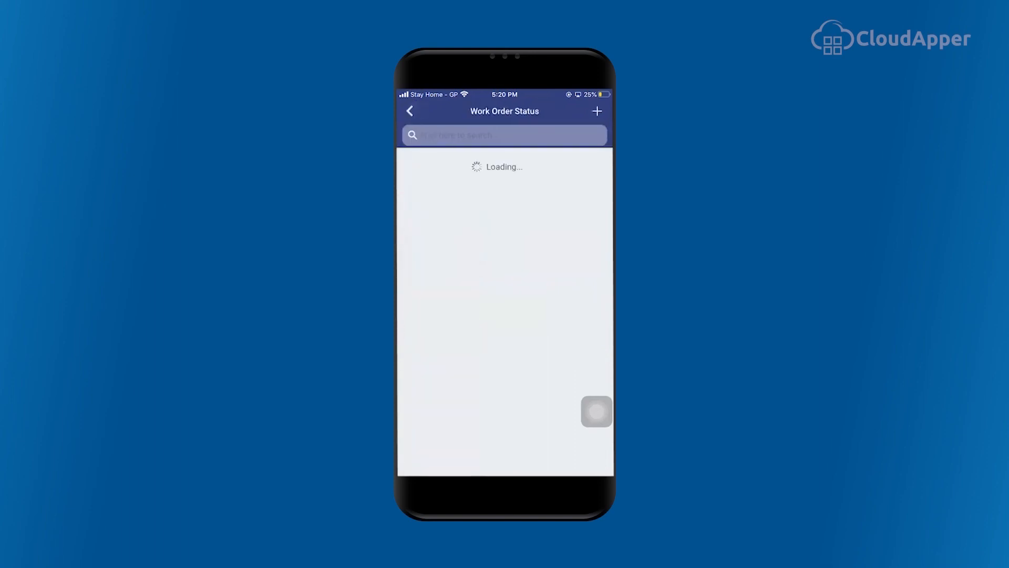
click(597, 111)
click(504, 183)
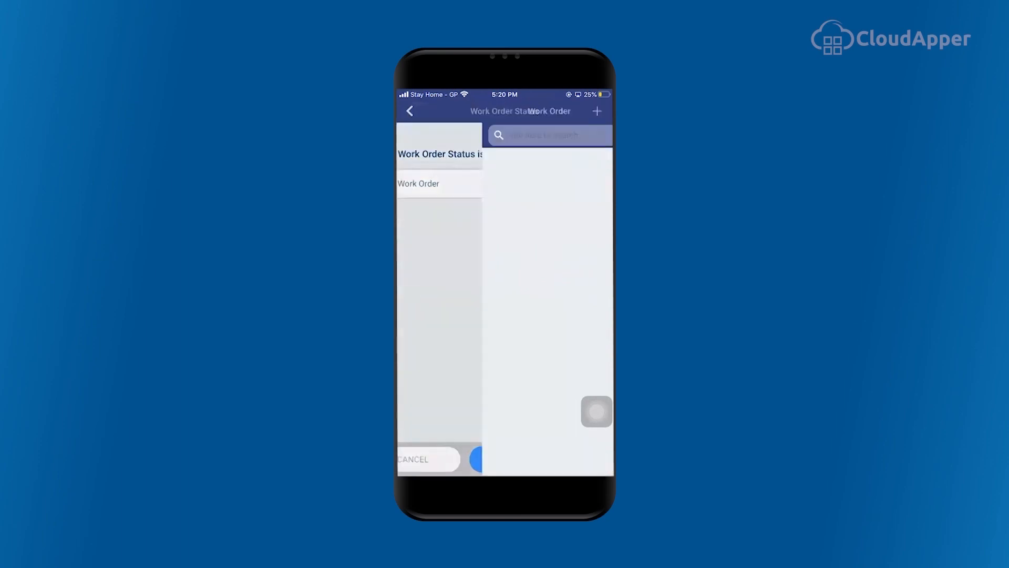
click(597, 111)
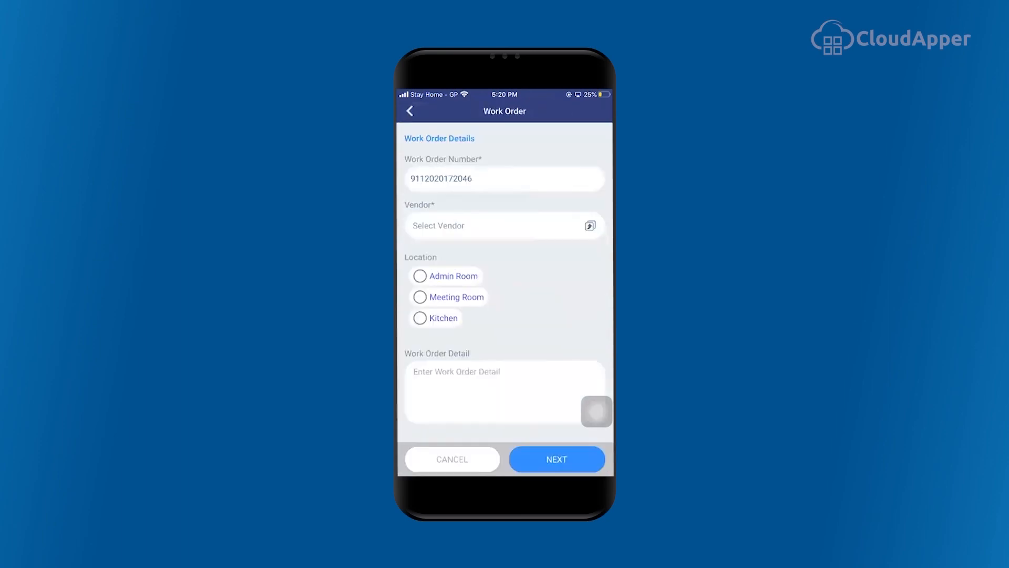
click(505, 179)
scroll(505, 263, down, 3)
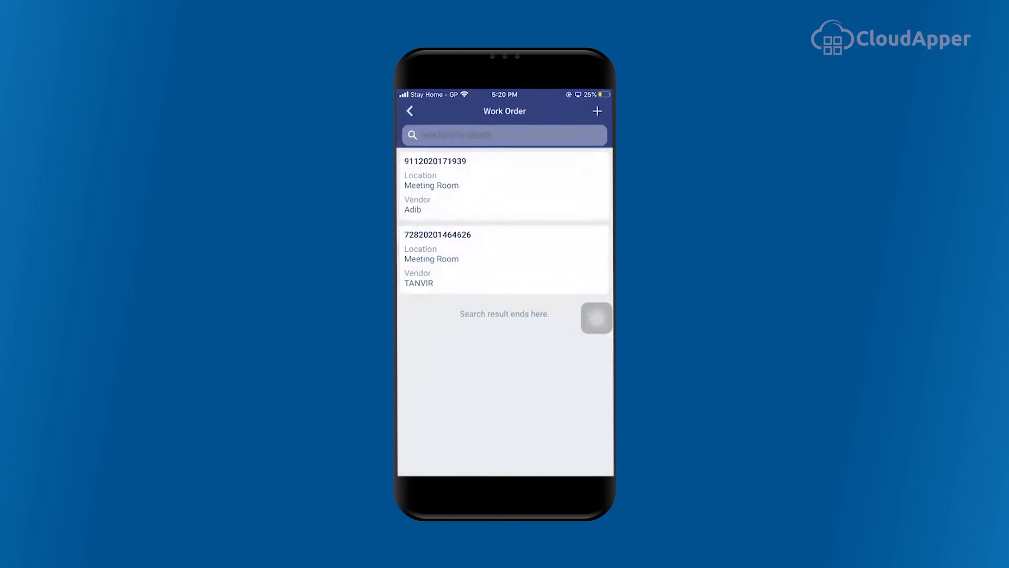
click(410, 111)
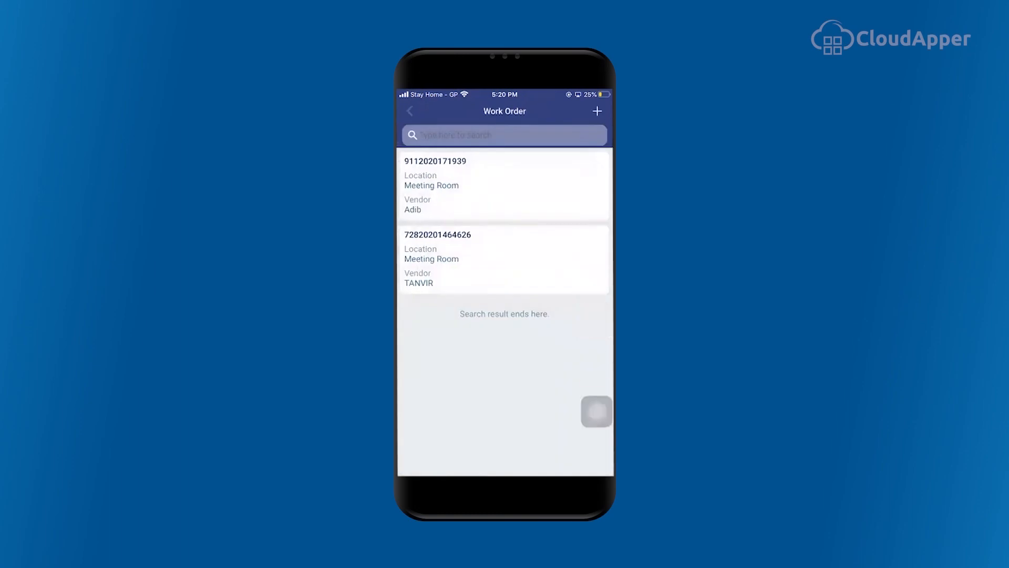
click(410, 111)
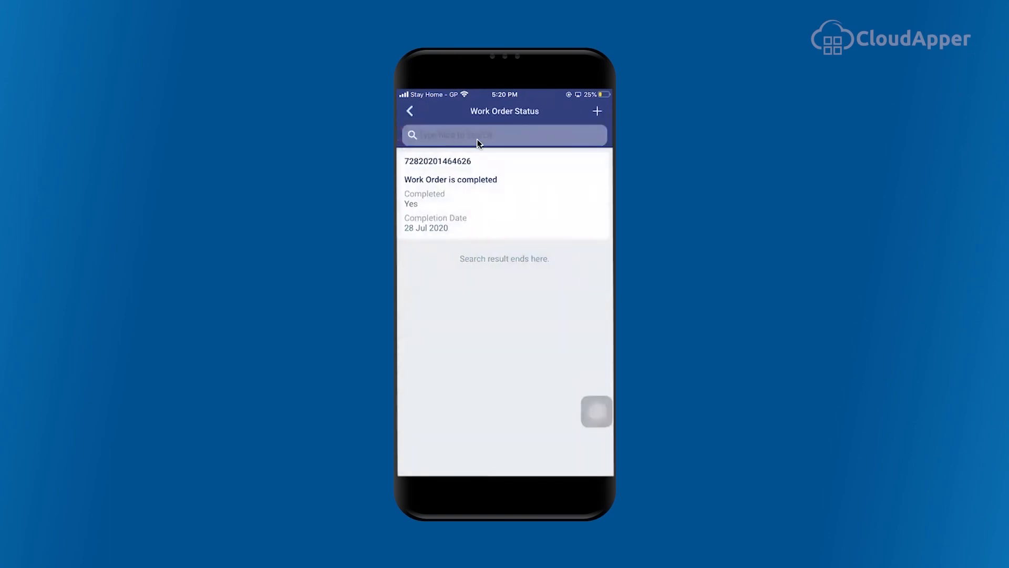